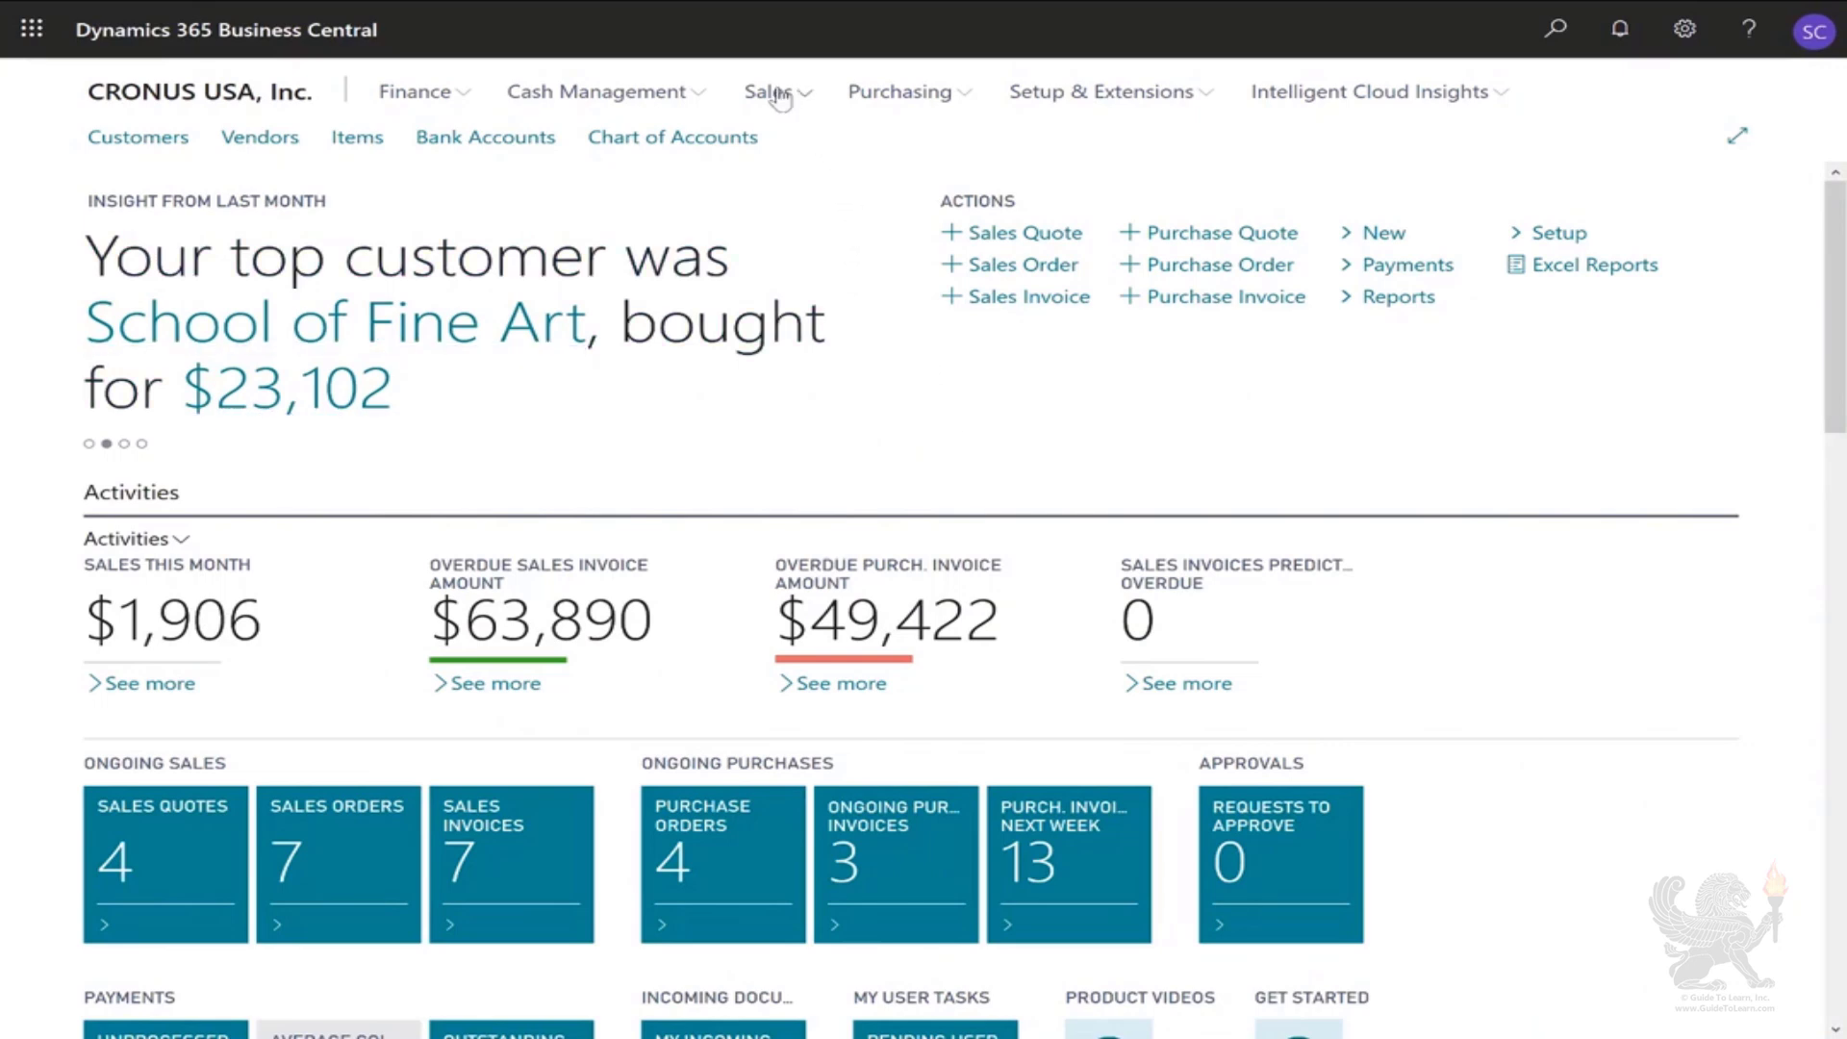
- Create a new blanket sales order for the customer Relecloud
{"action": "left_click", "coordinate": [779, 94]}
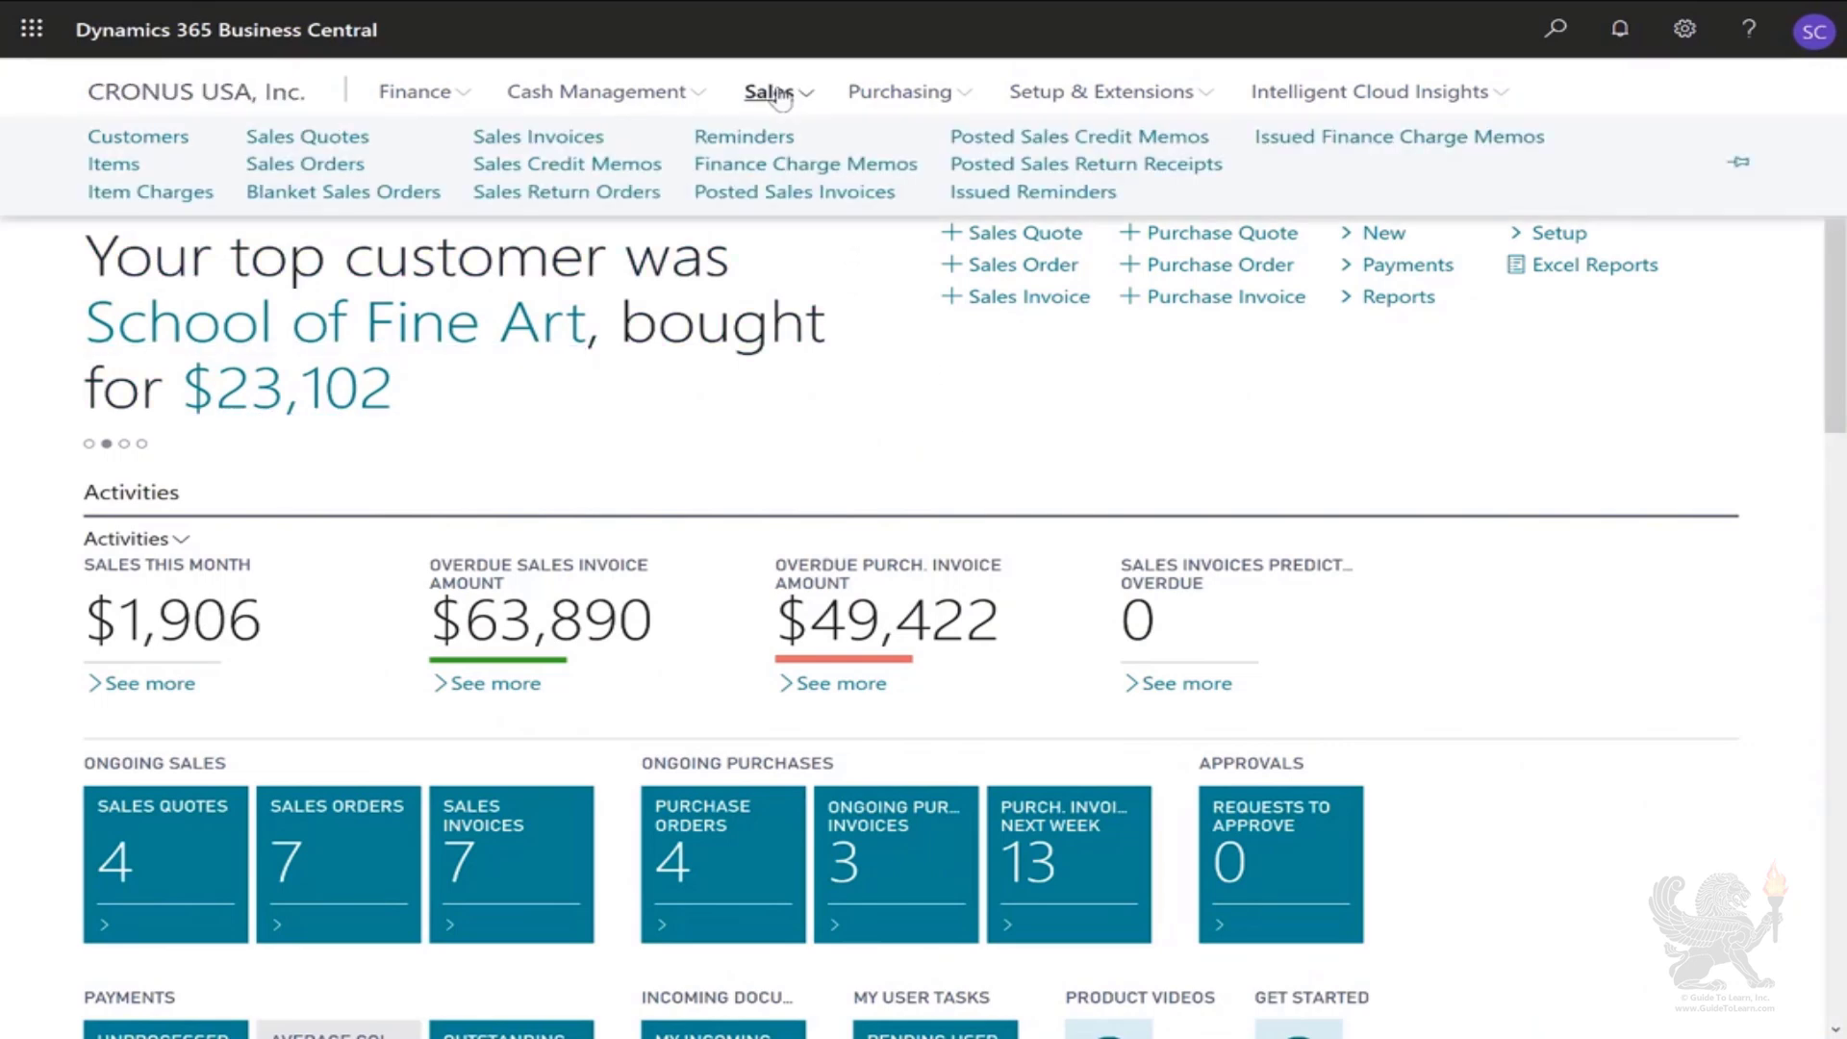
{"action": "left_click", "coordinate": [344, 197]}
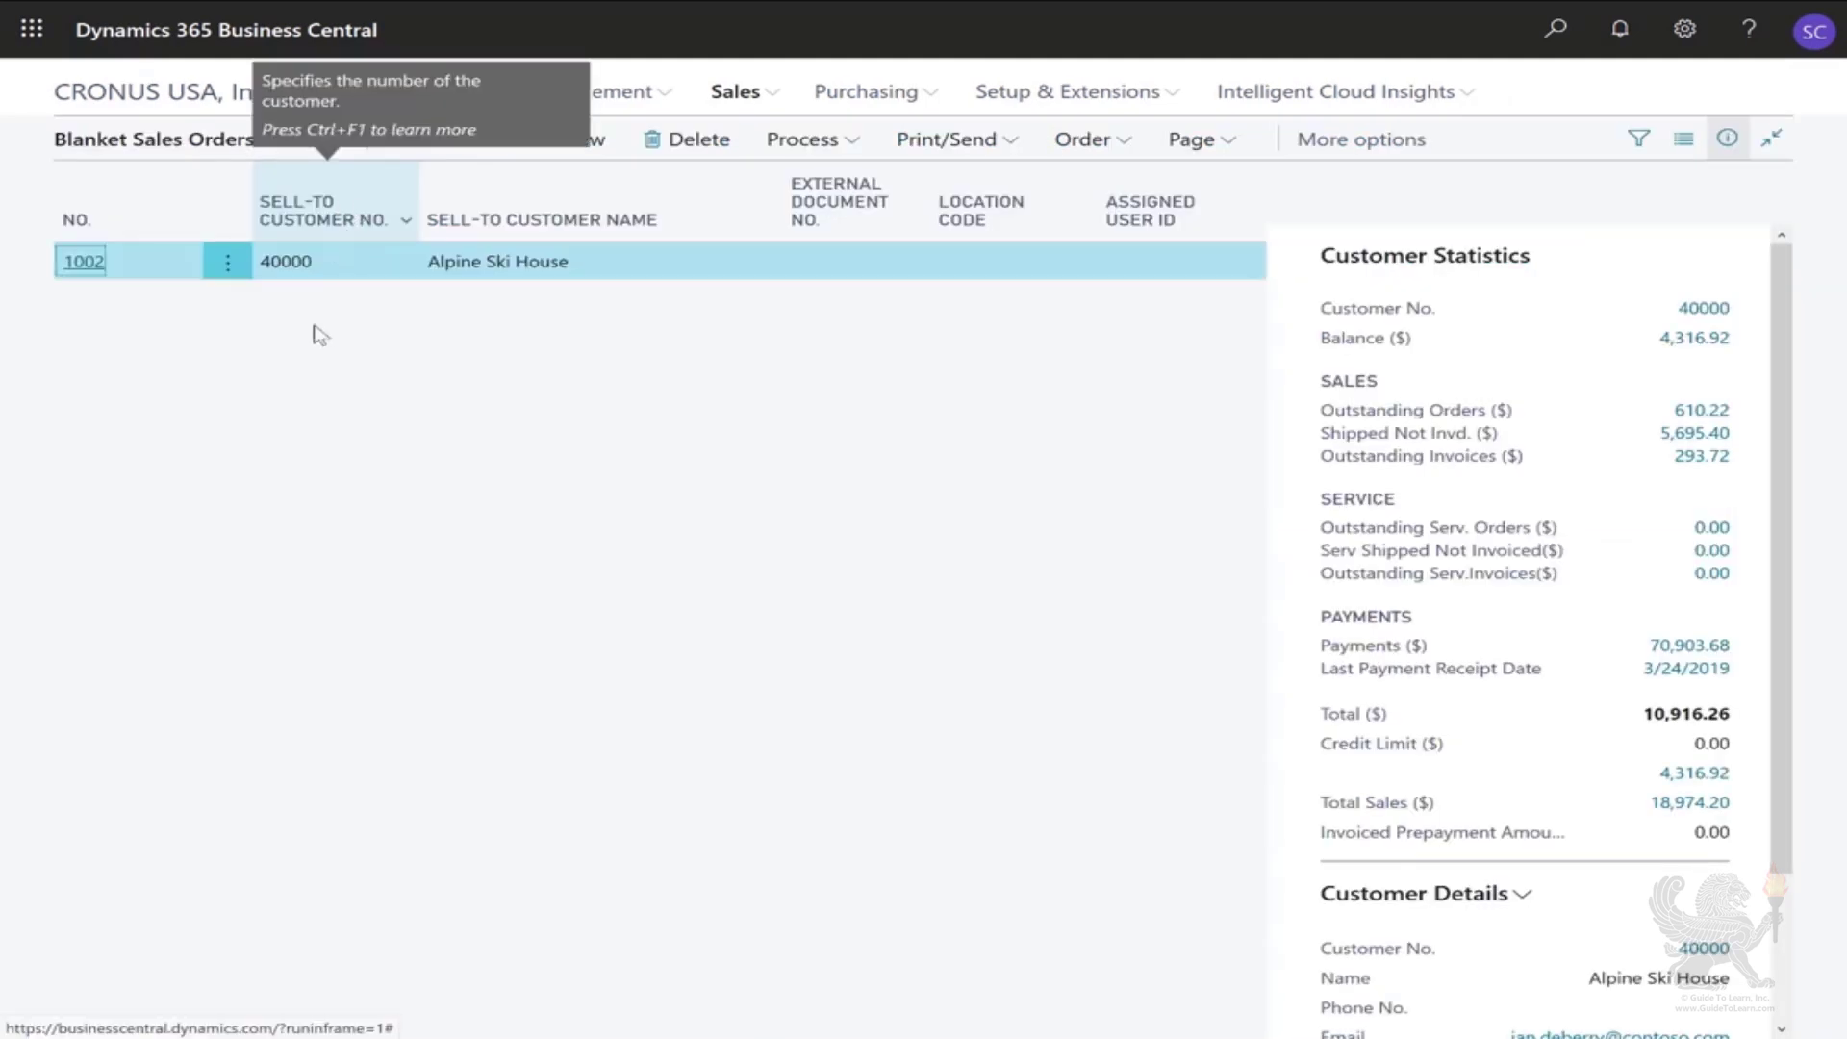
{"action": "left_click", "coordinate": [546, 142]}
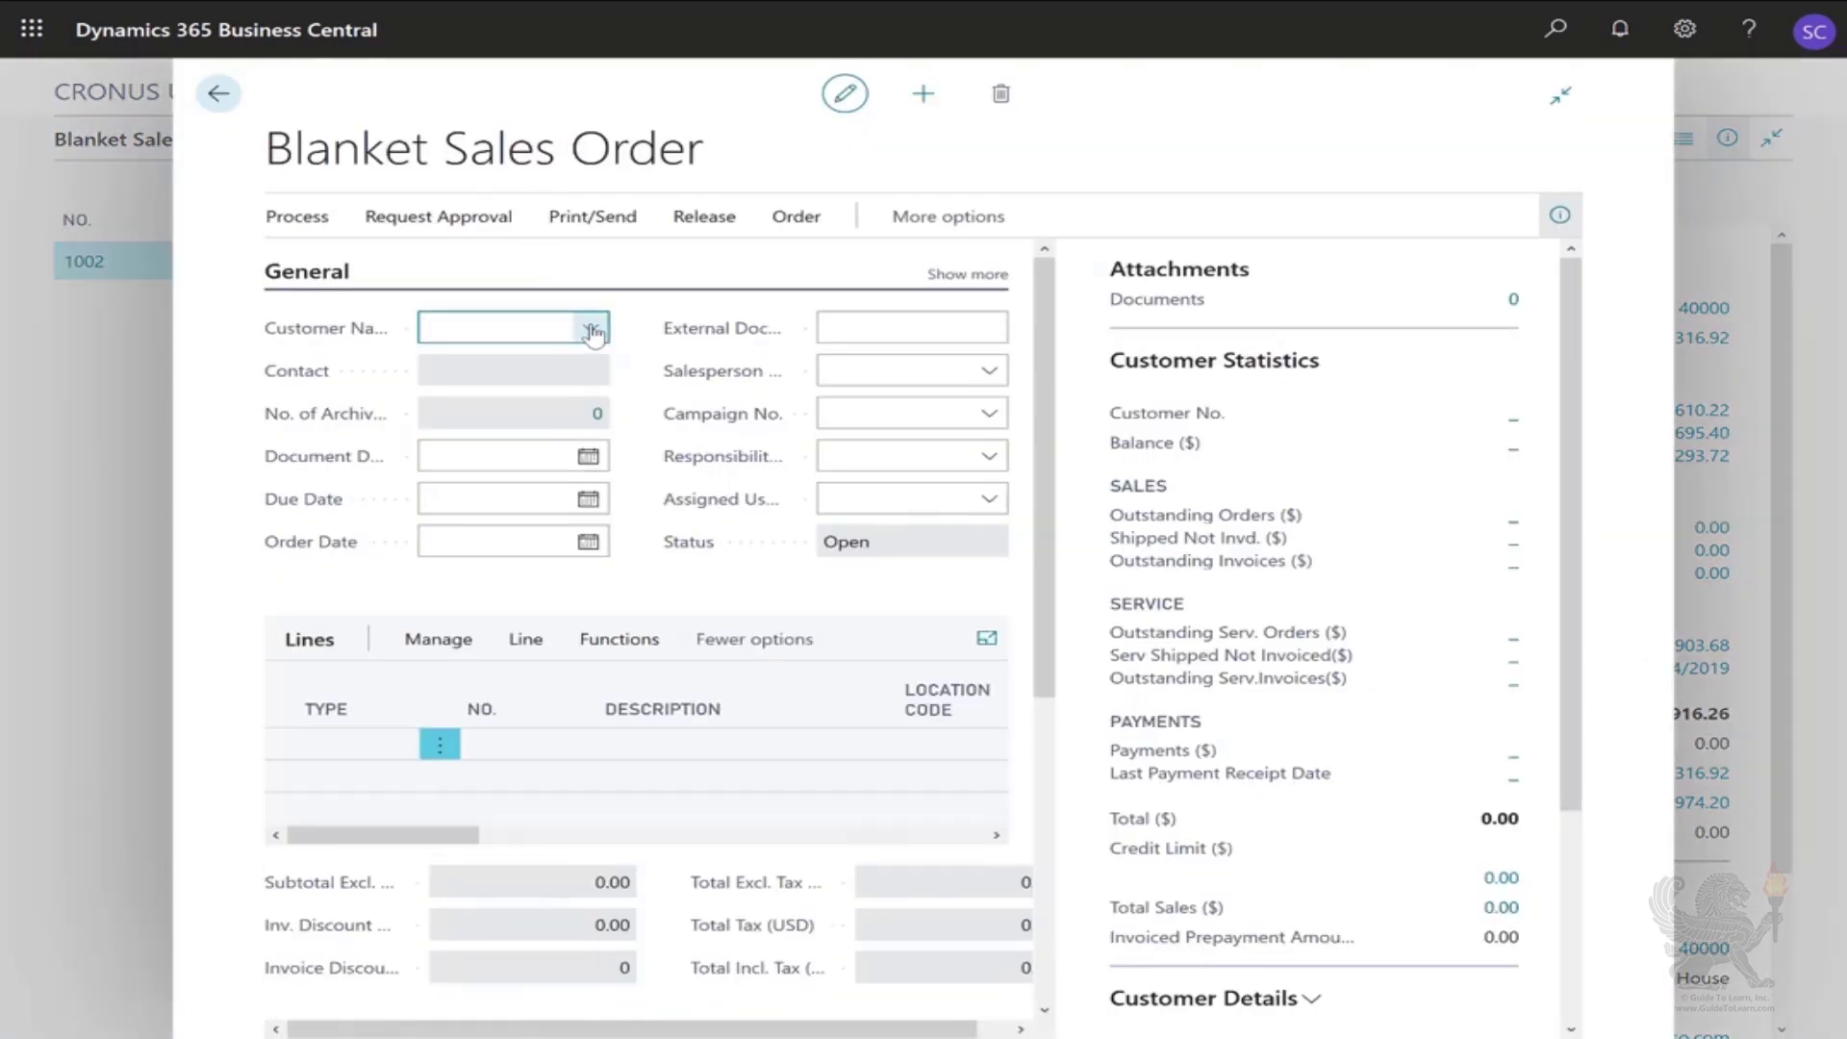
{"action": "left_click", "coordinate": [592, 329]}
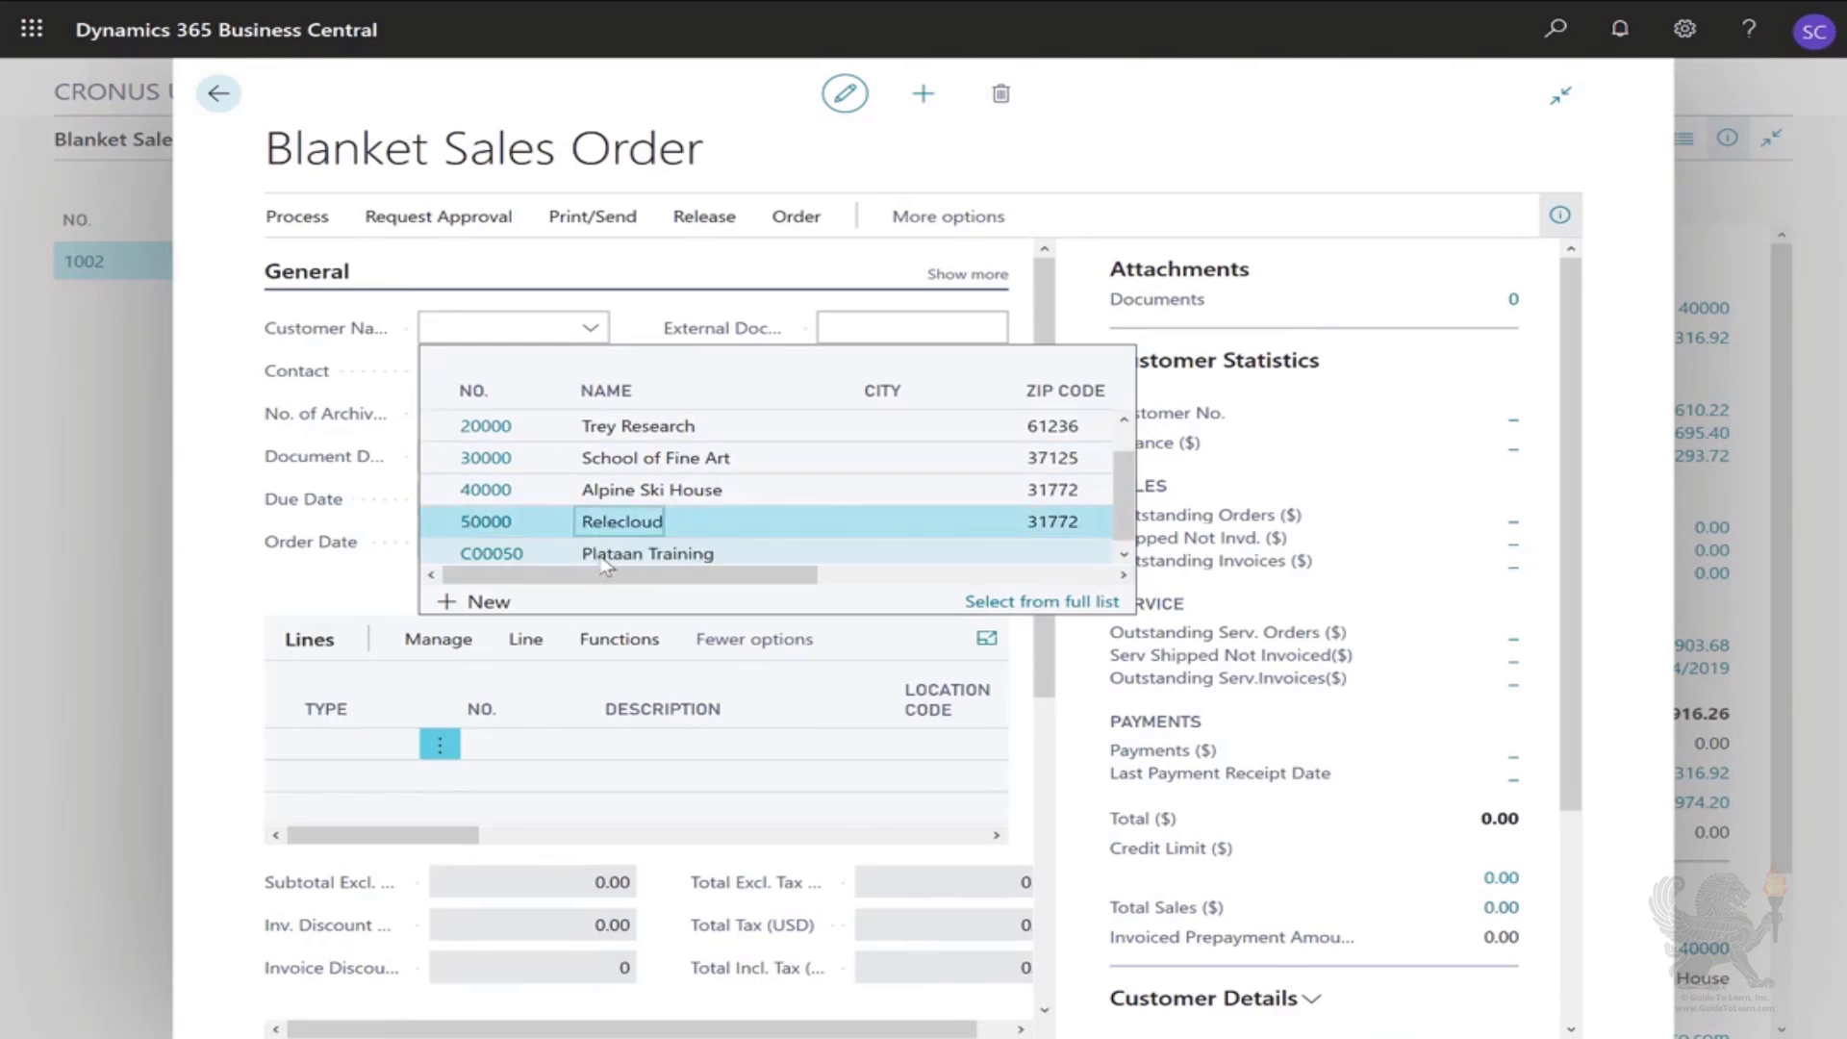
{"action": "key", "text": "Return"}
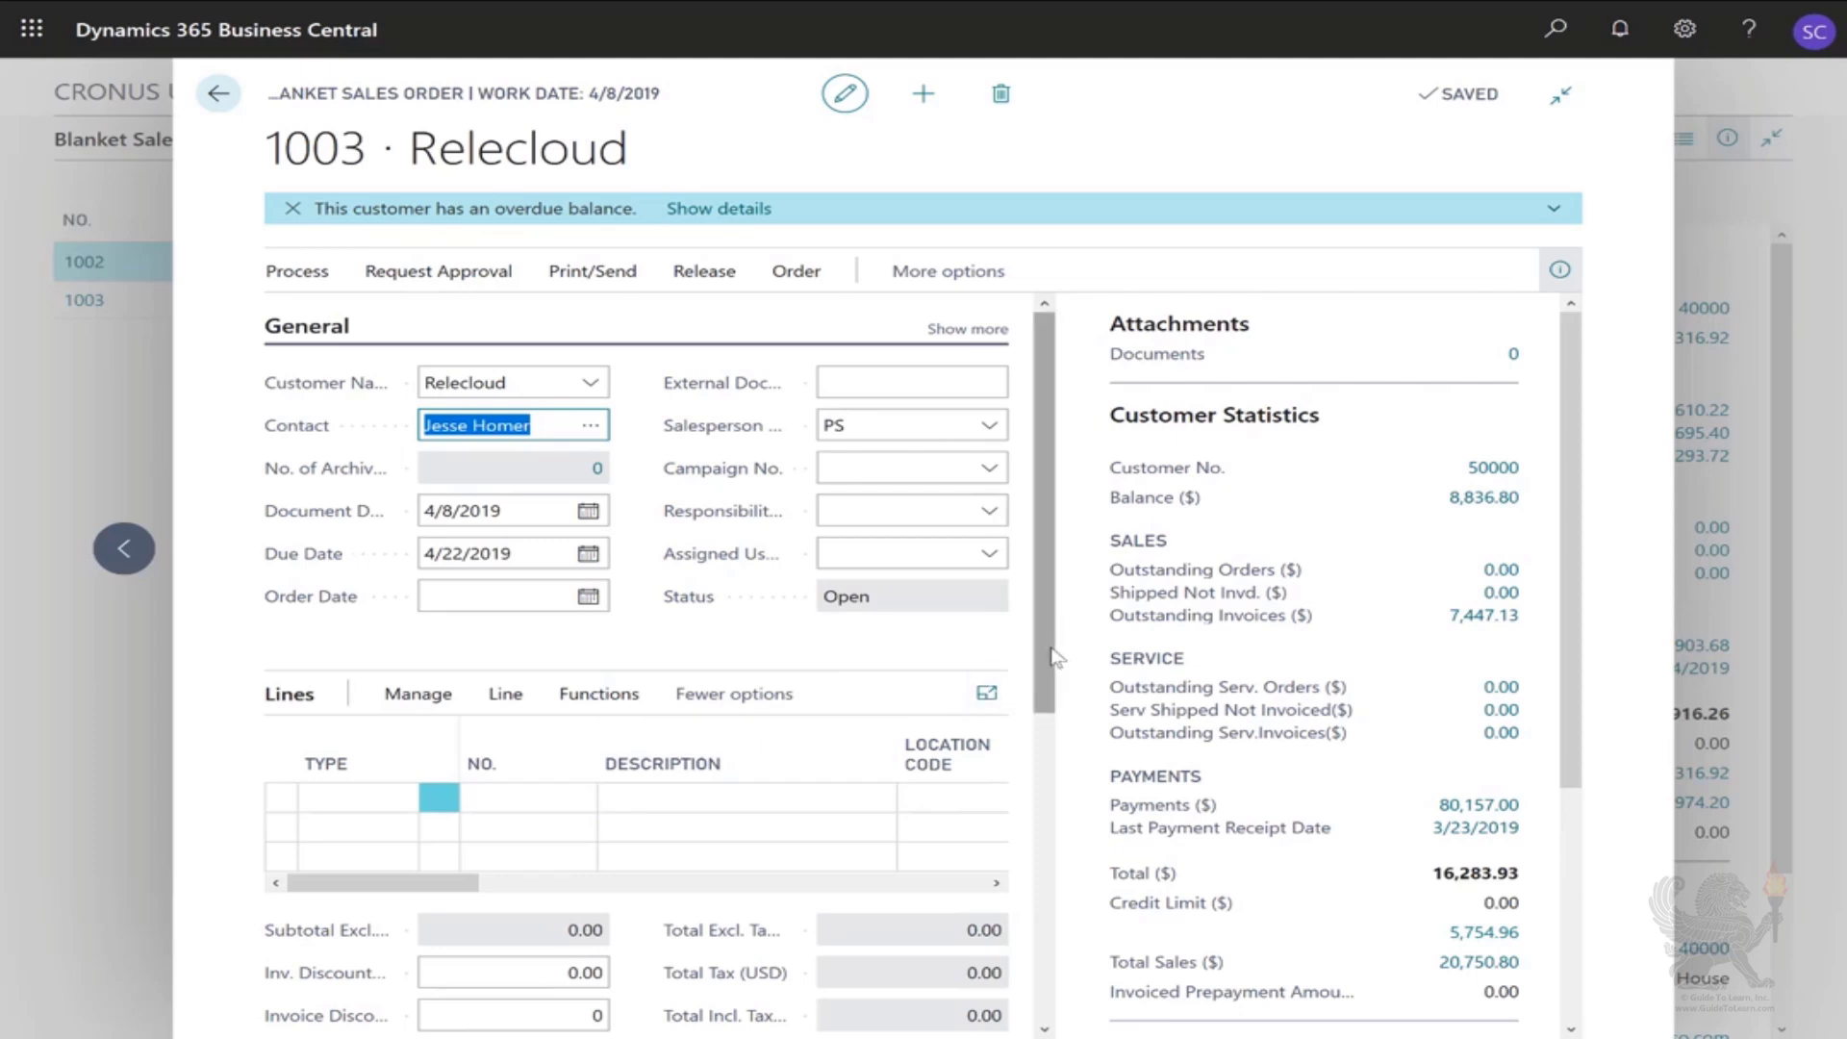
- Add an Item line to the blanket order for 1900-S, PARIS Guest Chair, black
{"action": "scroll", "coordinate": [1054, 664], "scroll_direction": "down", "scroll_amount": 2}
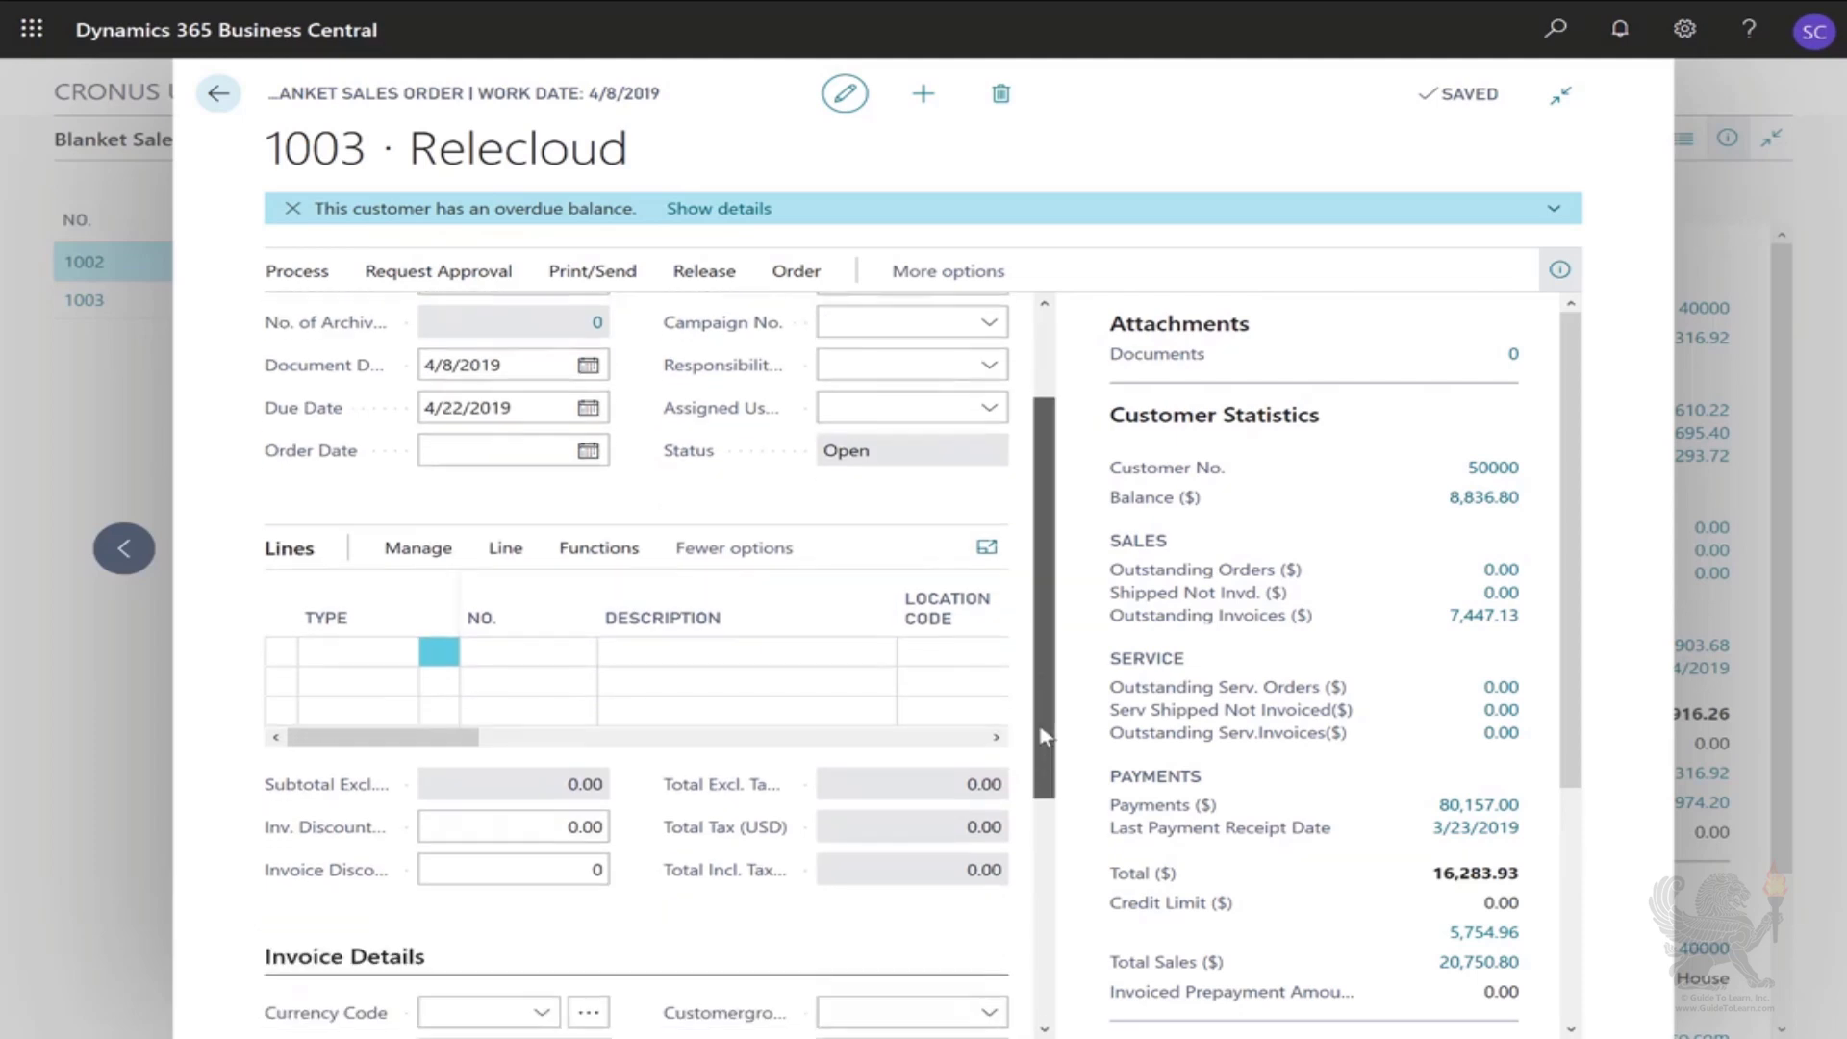
{"action": "left_click", "coordinate": [337, 644]}
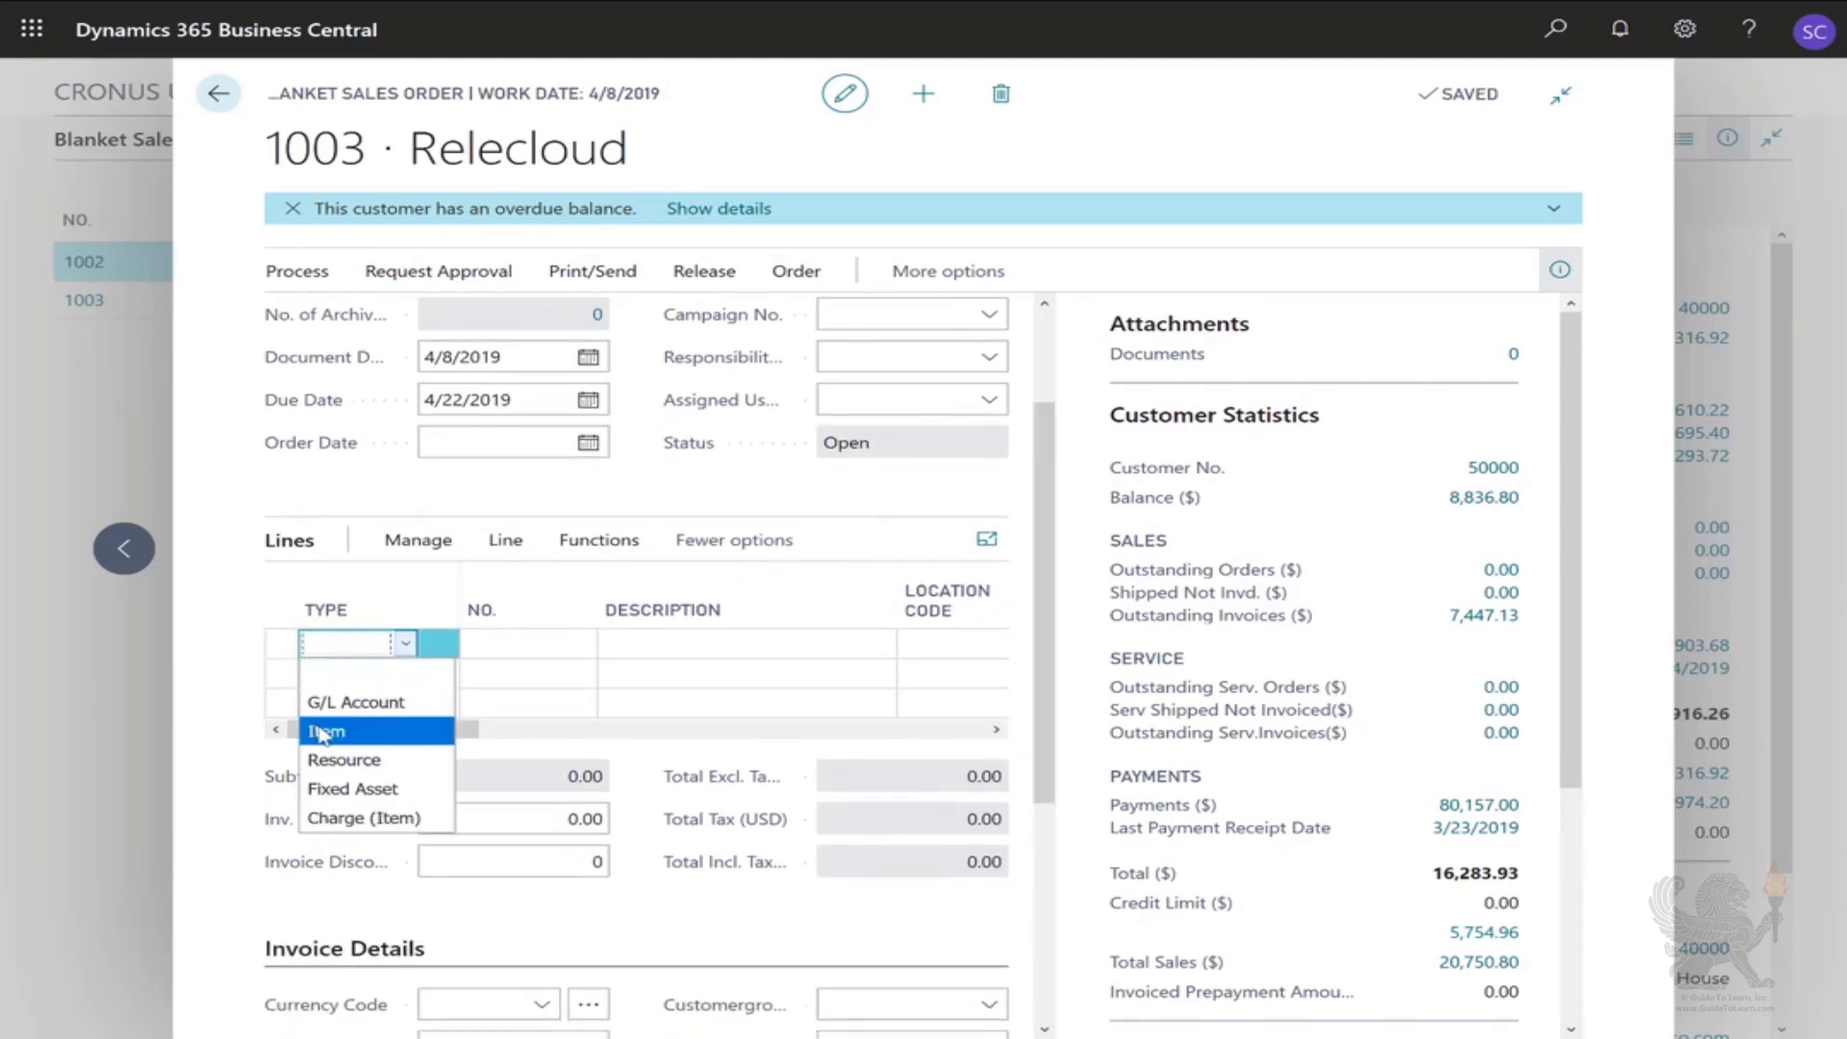
{"action": "left_click", "coordinate": [322, 732]}
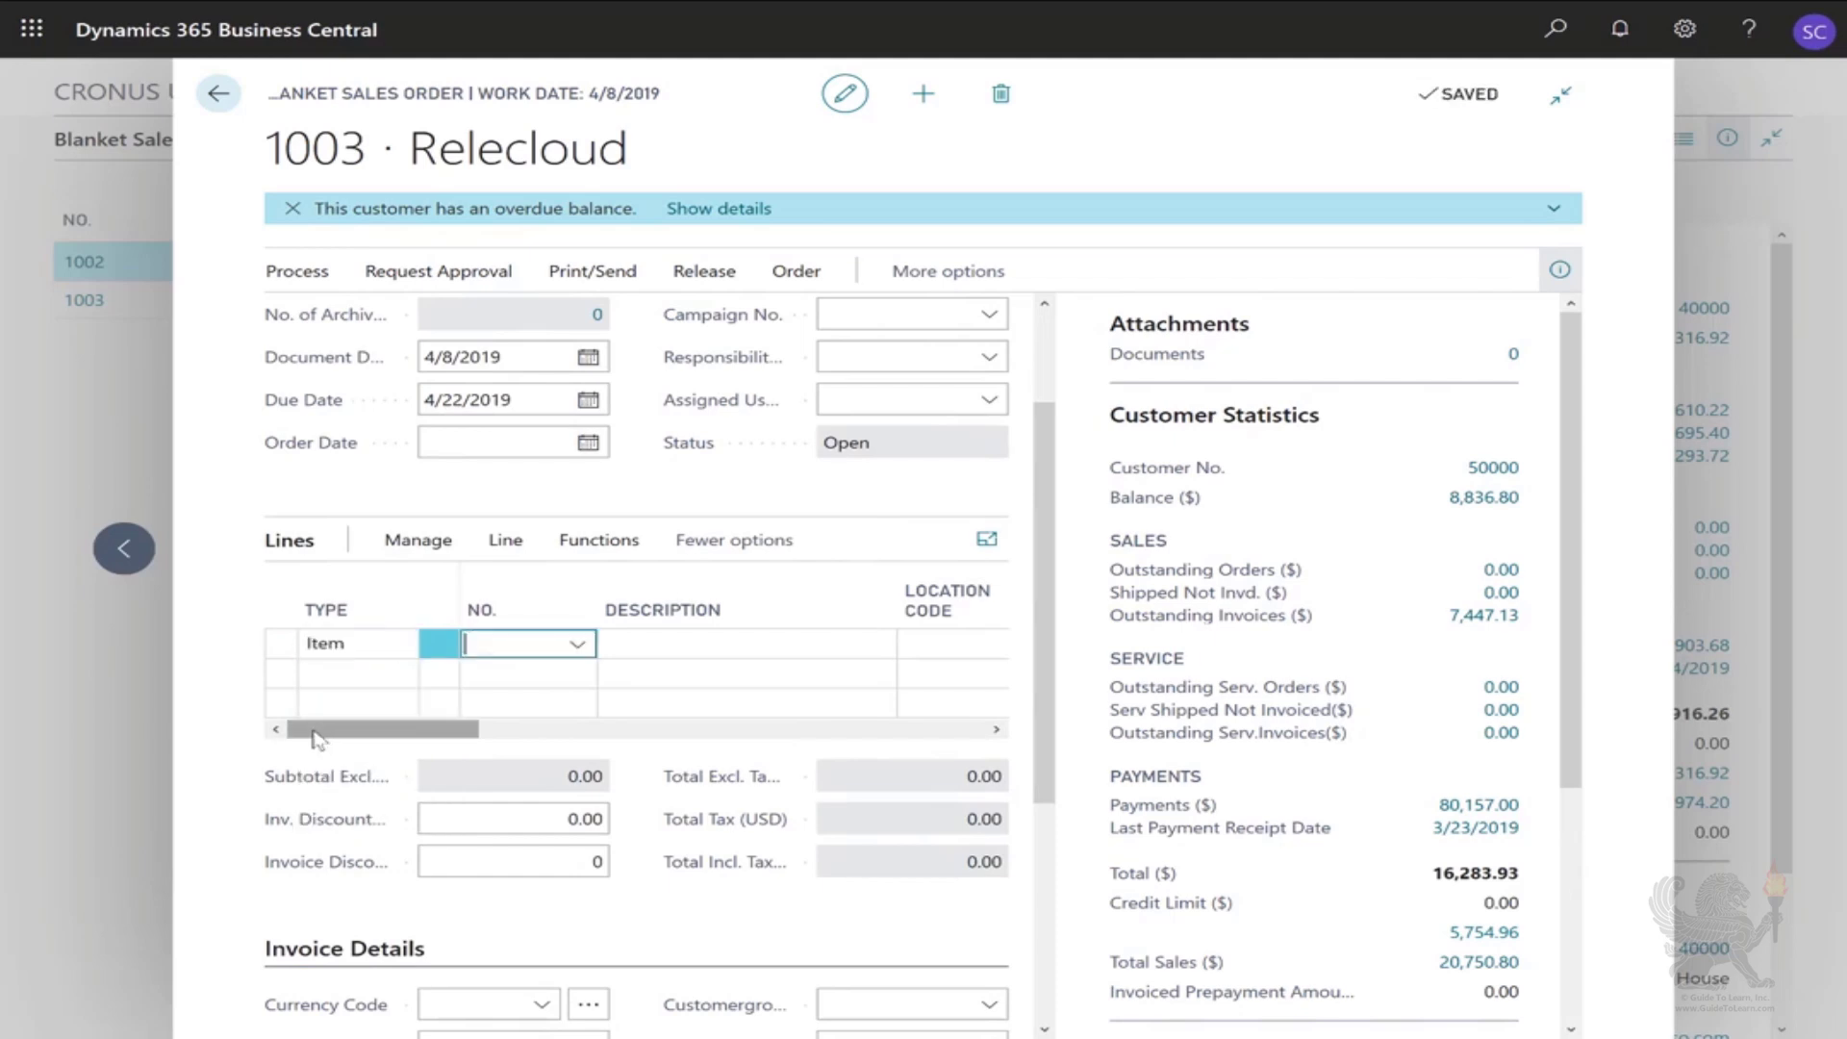
{"action": "left_click", "coordinate": [578, 646]}
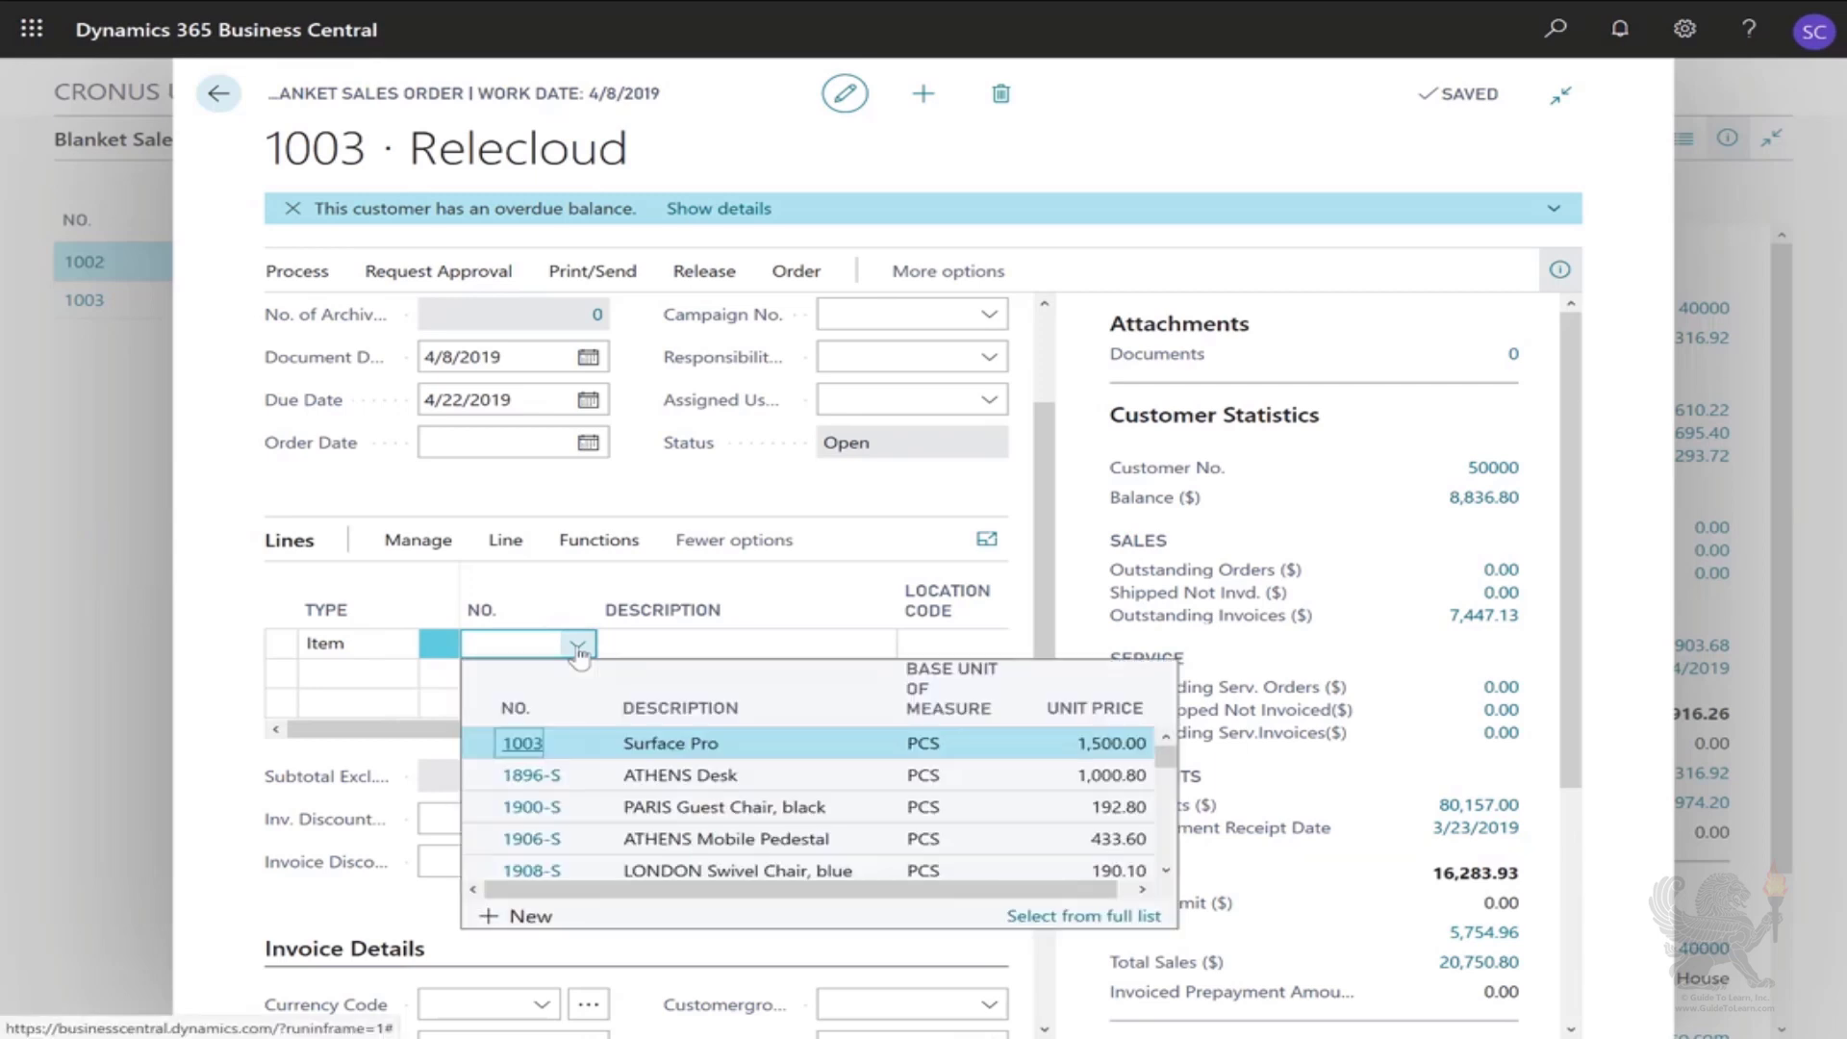
{"action": "left_click", "coordinate": [667, 808]}
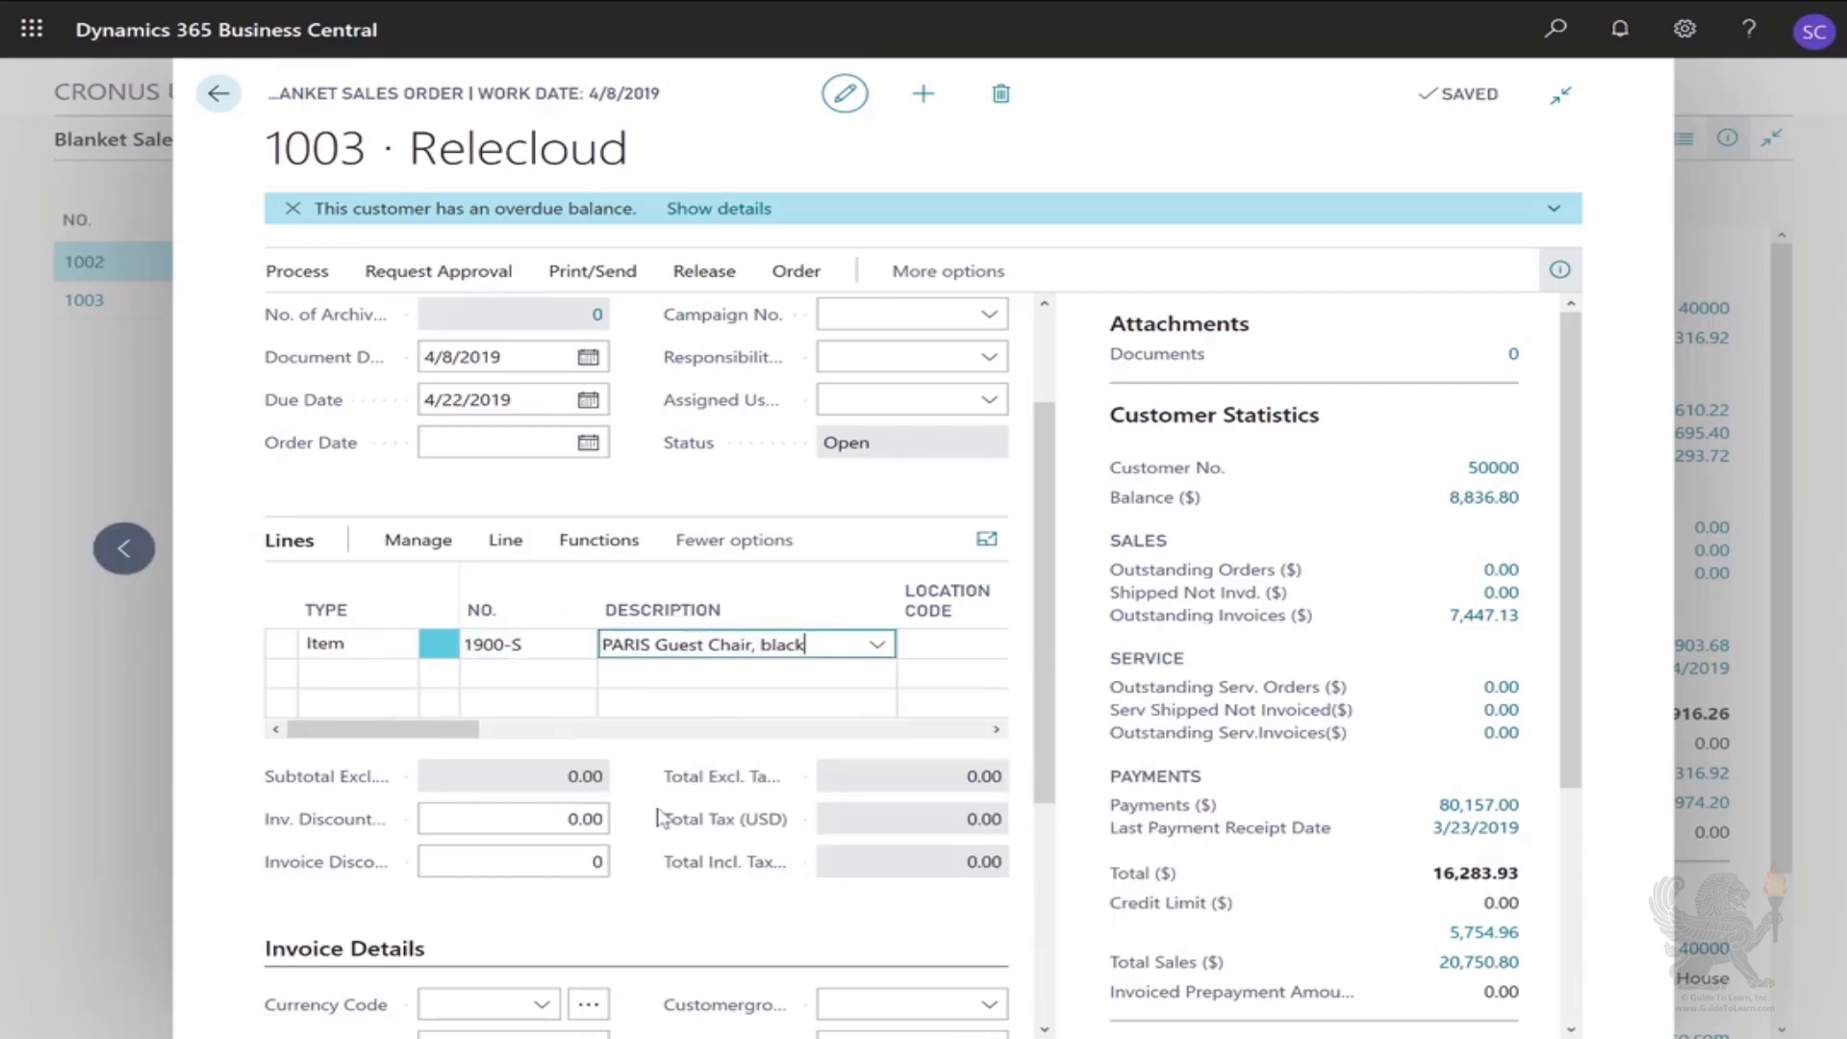
- Set the quantity of the PARIS Guest Chair line to 200, leaving its location code blank
{"action": "key", "text": "Tab"}
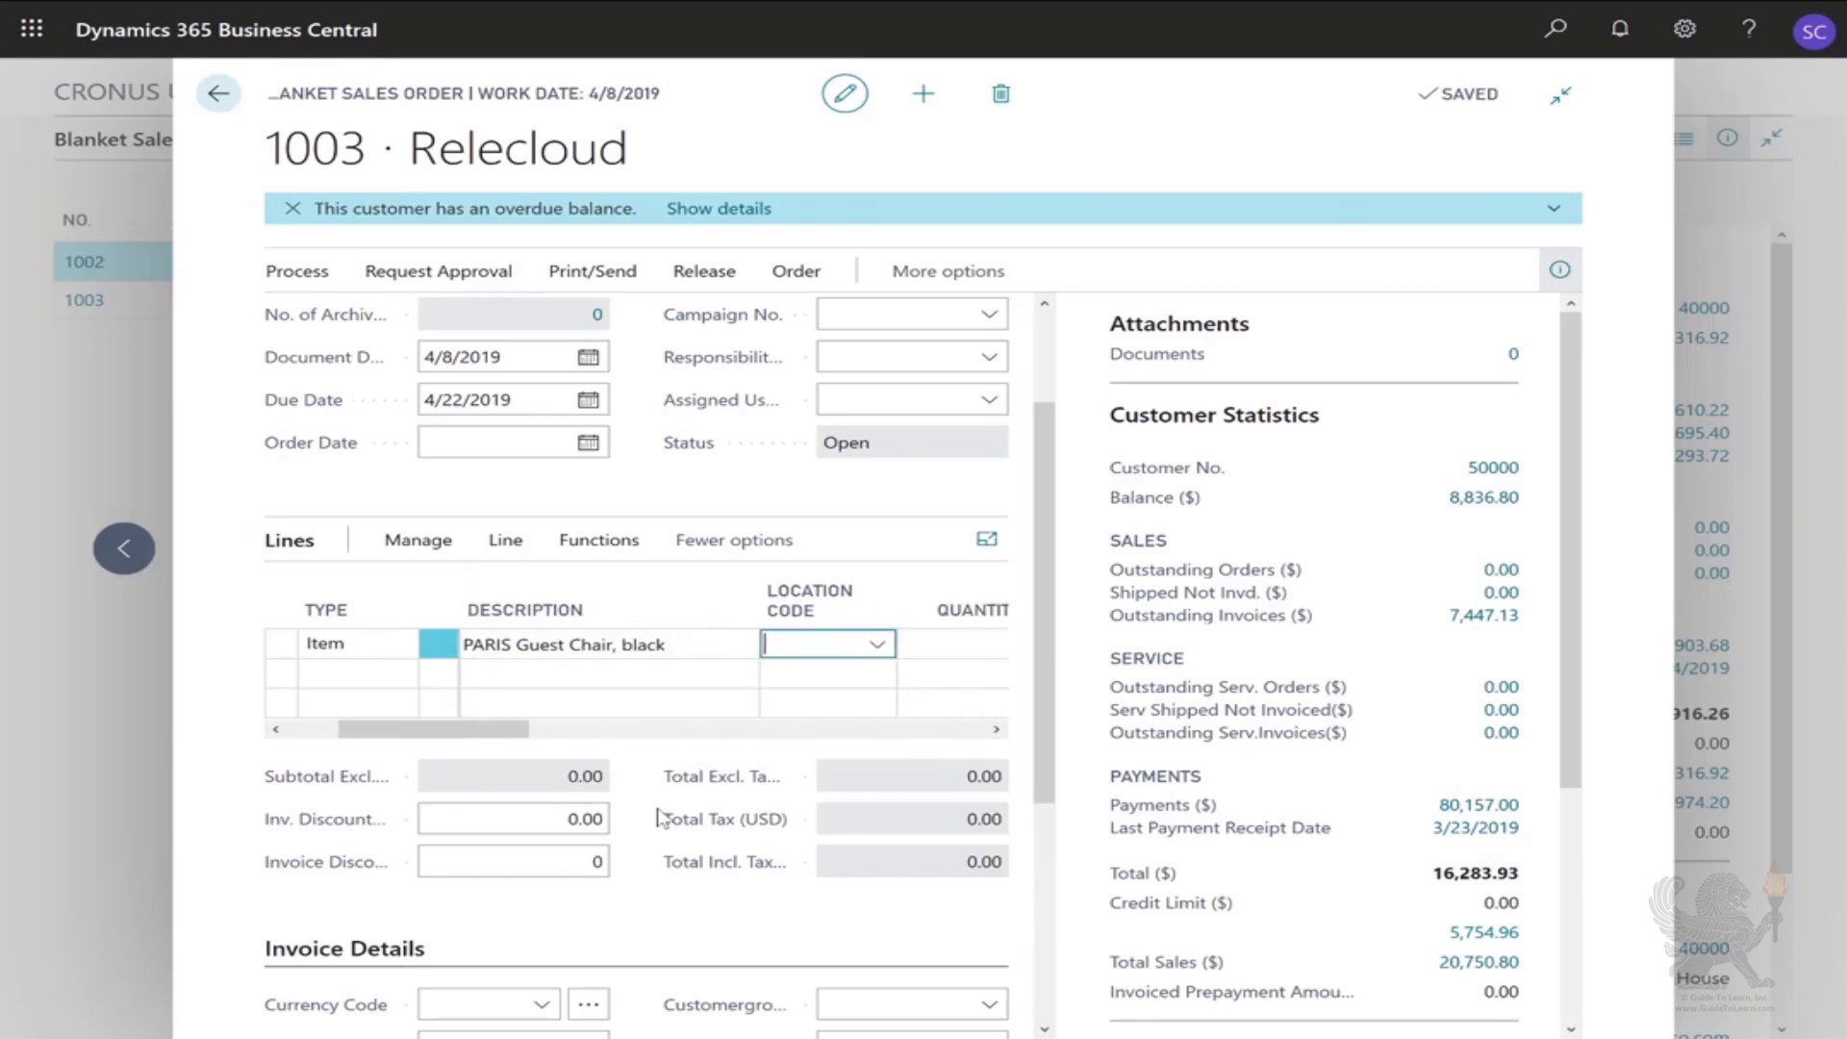
{"action": "key", "text": "Tab"}
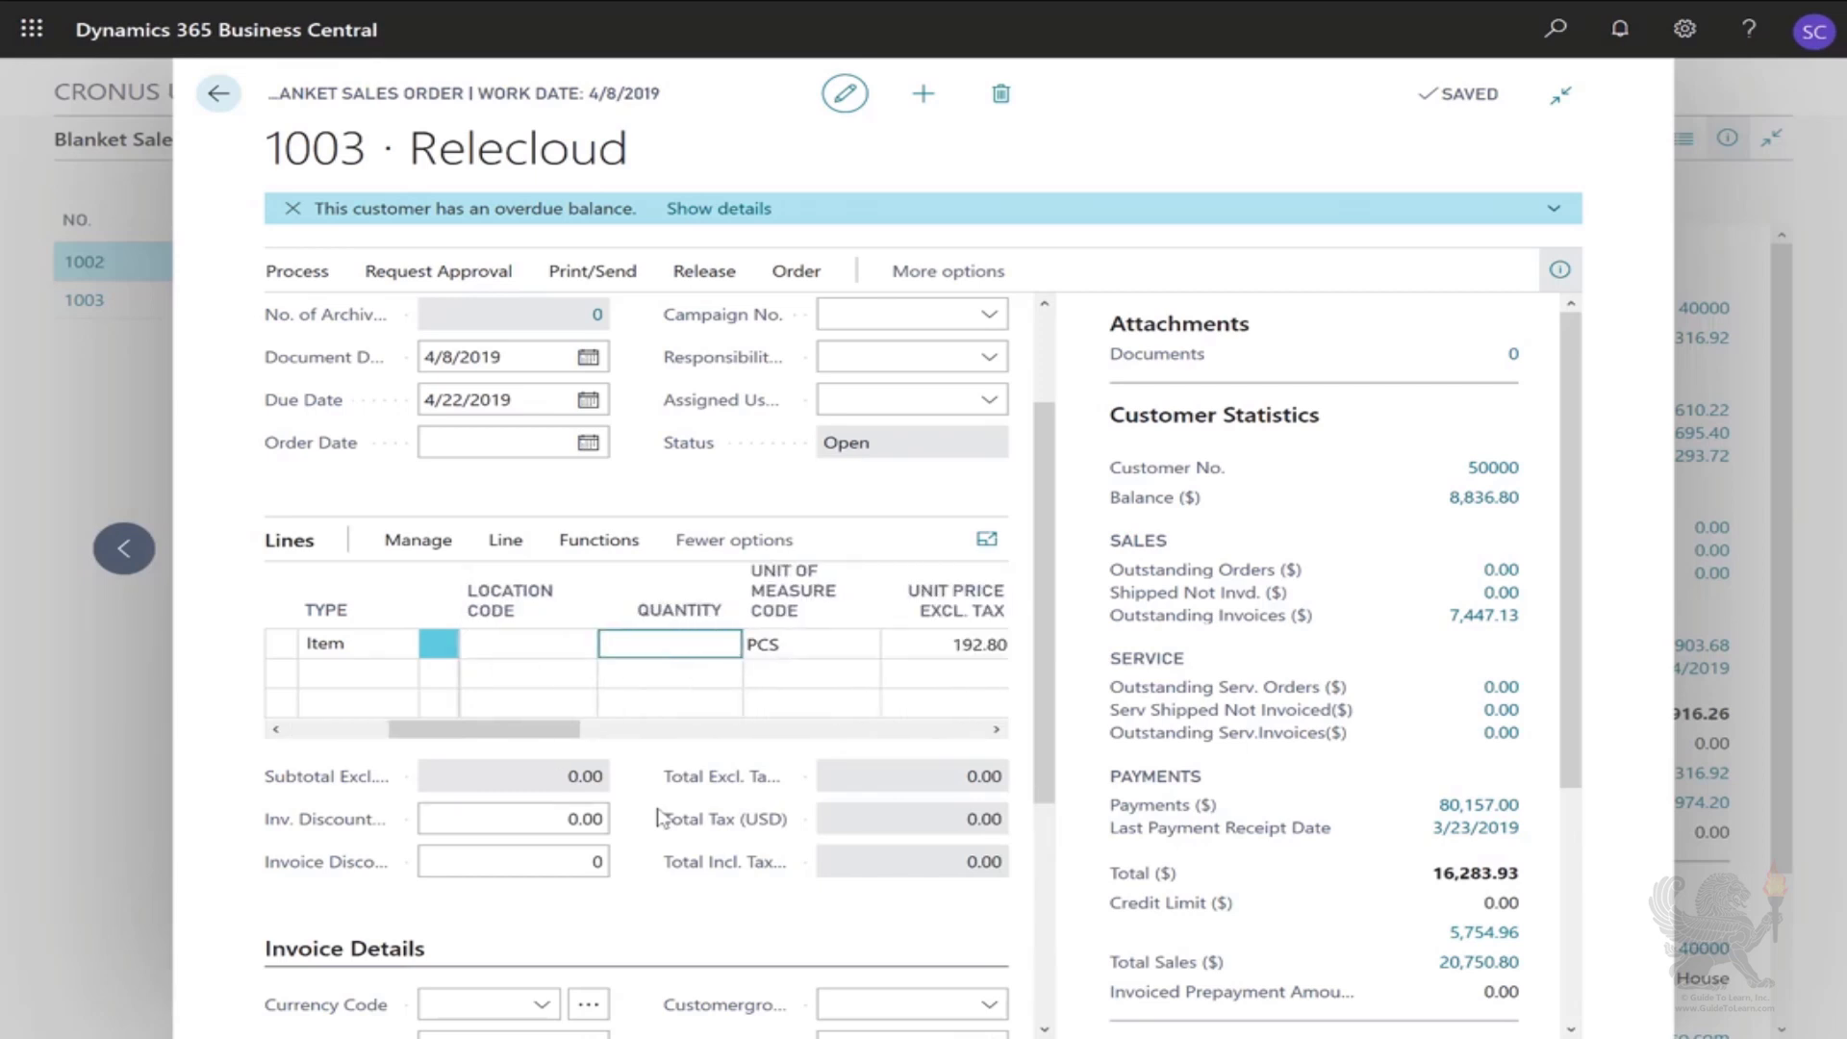
{"action": "type", "text": "200"}
{"action": "key", "text": "Tab"}
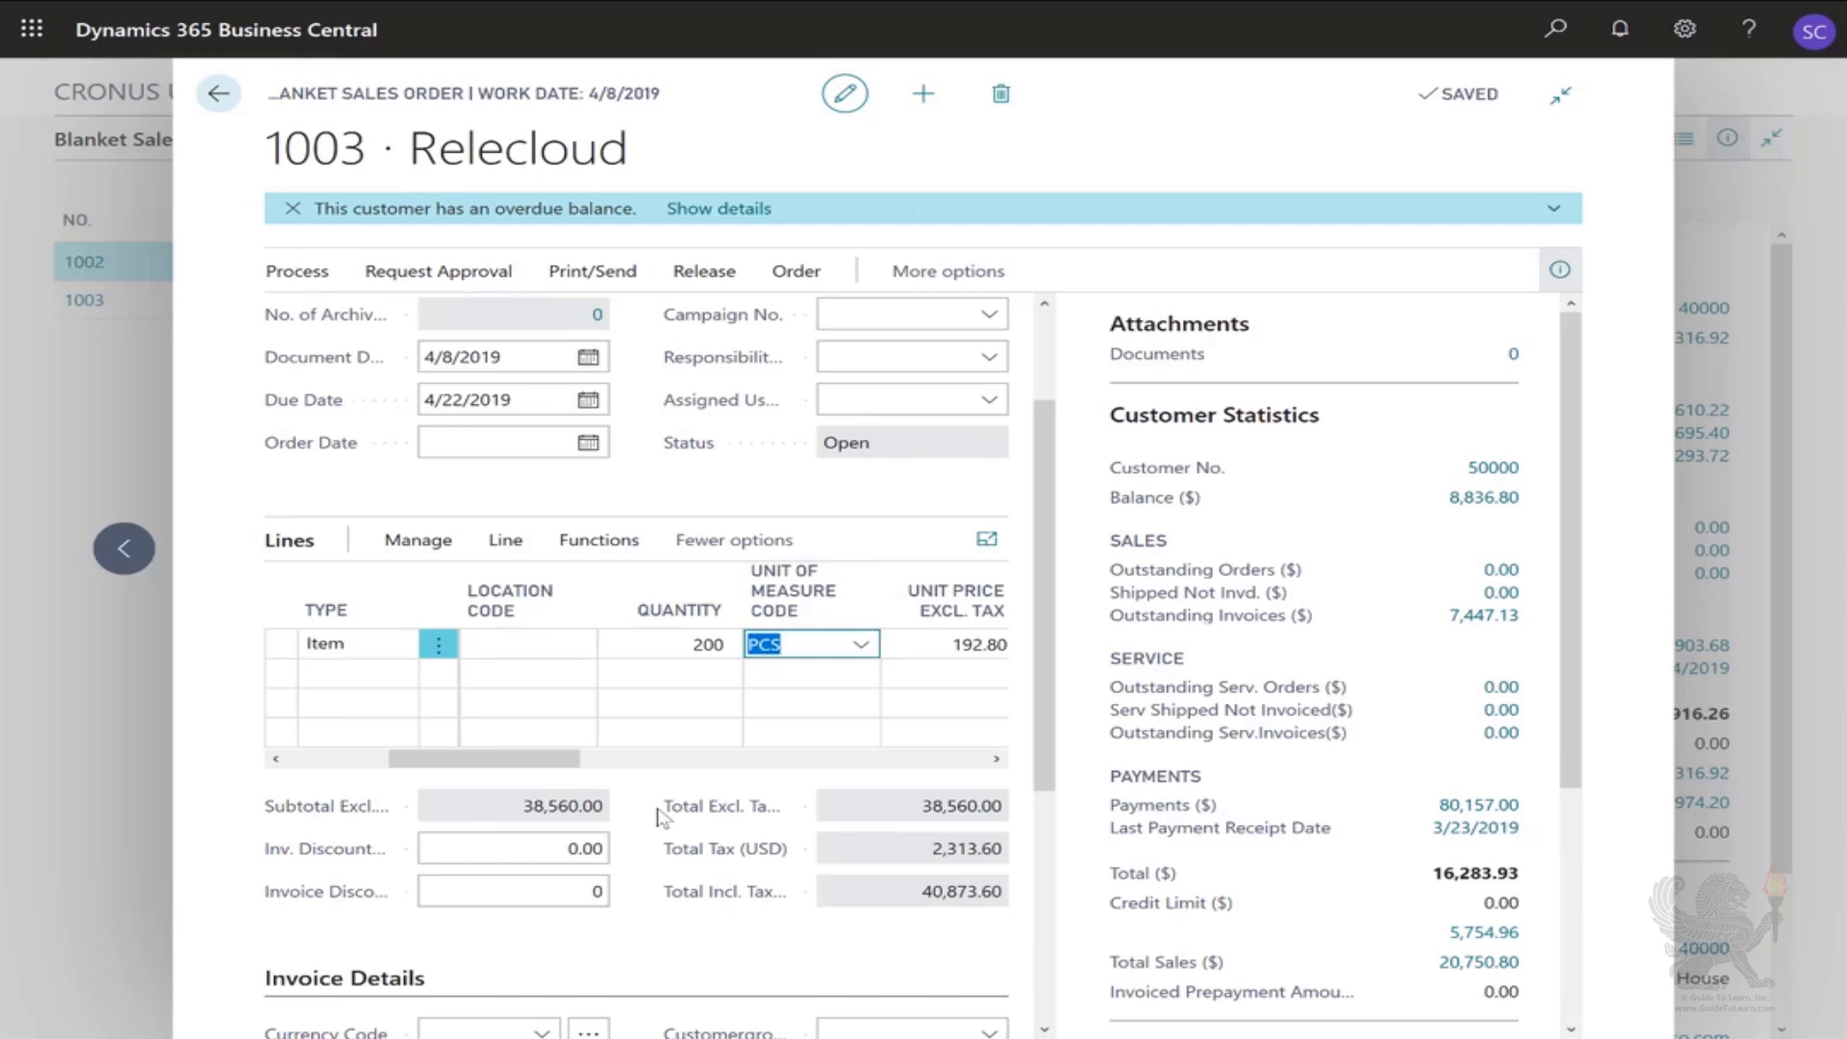
- Give the guest chair line a line discount of 20 percent
{"action": "key", "text": "Tab"}
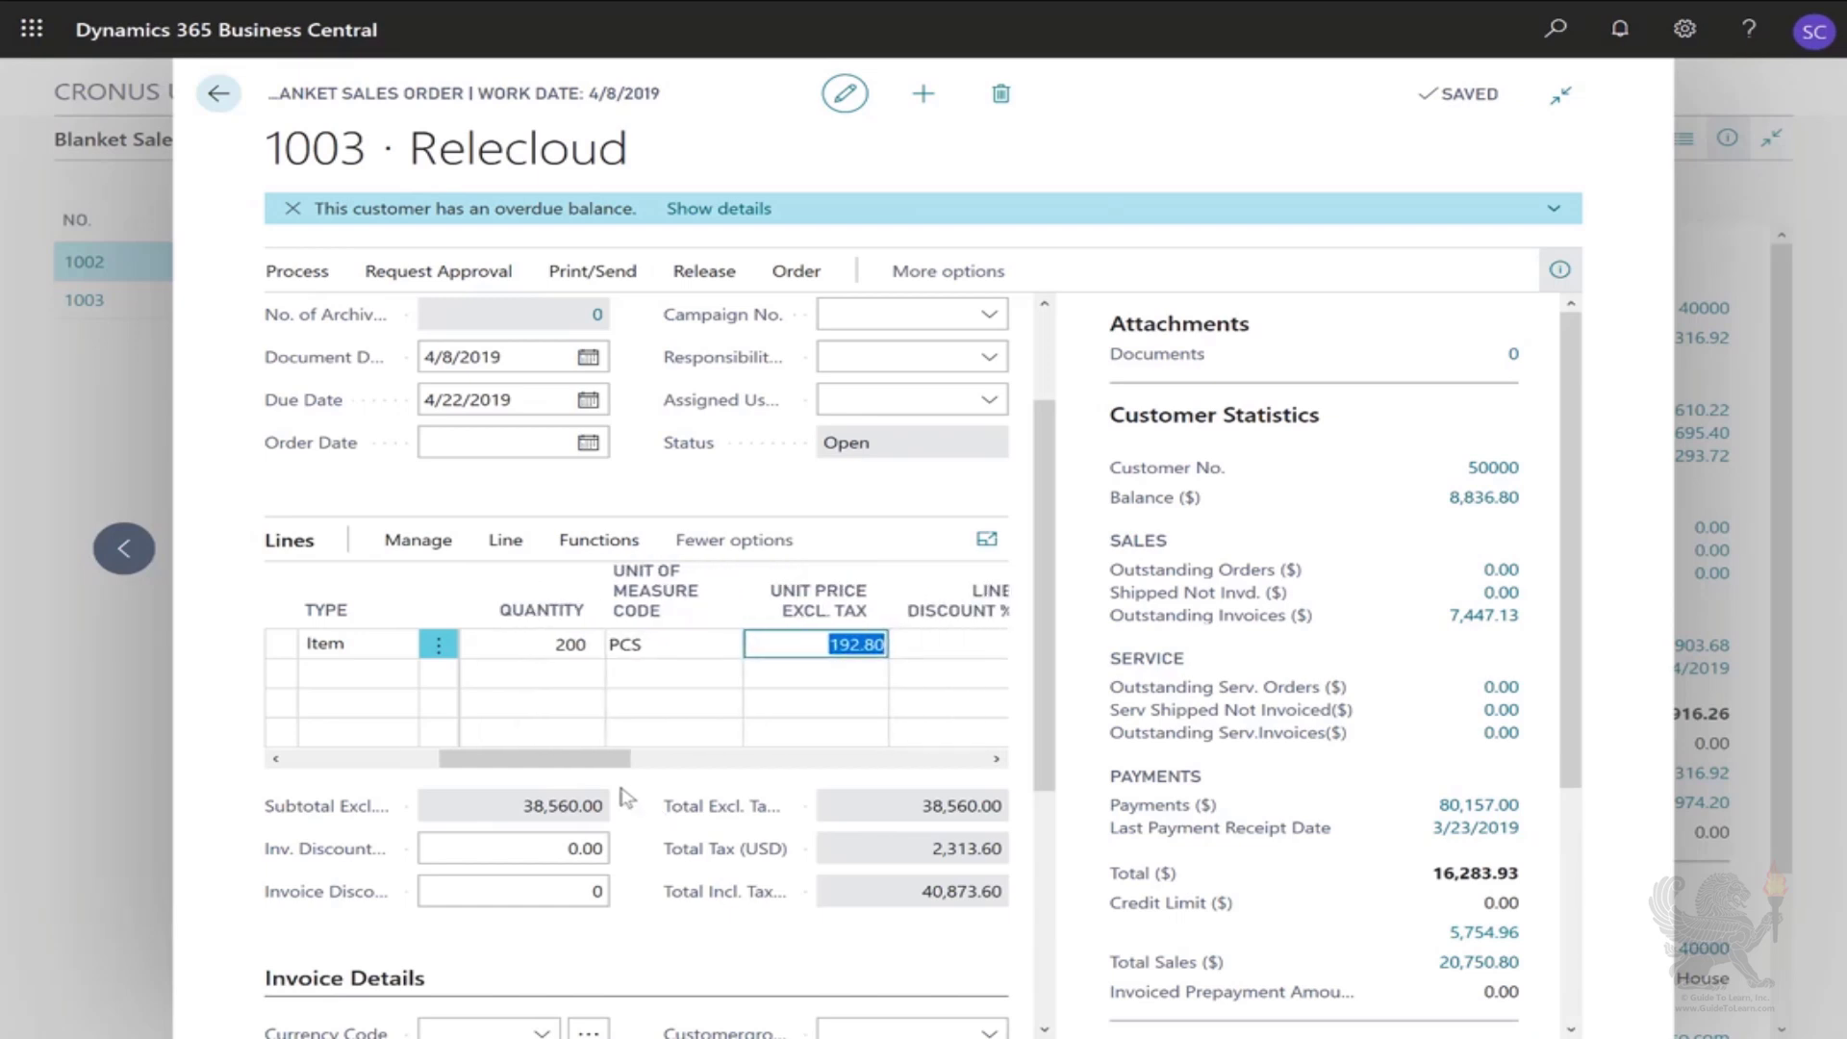
{"action": "left_click_drag", "start_coordinate": [607, 760], "coordinate": [664, 765]}
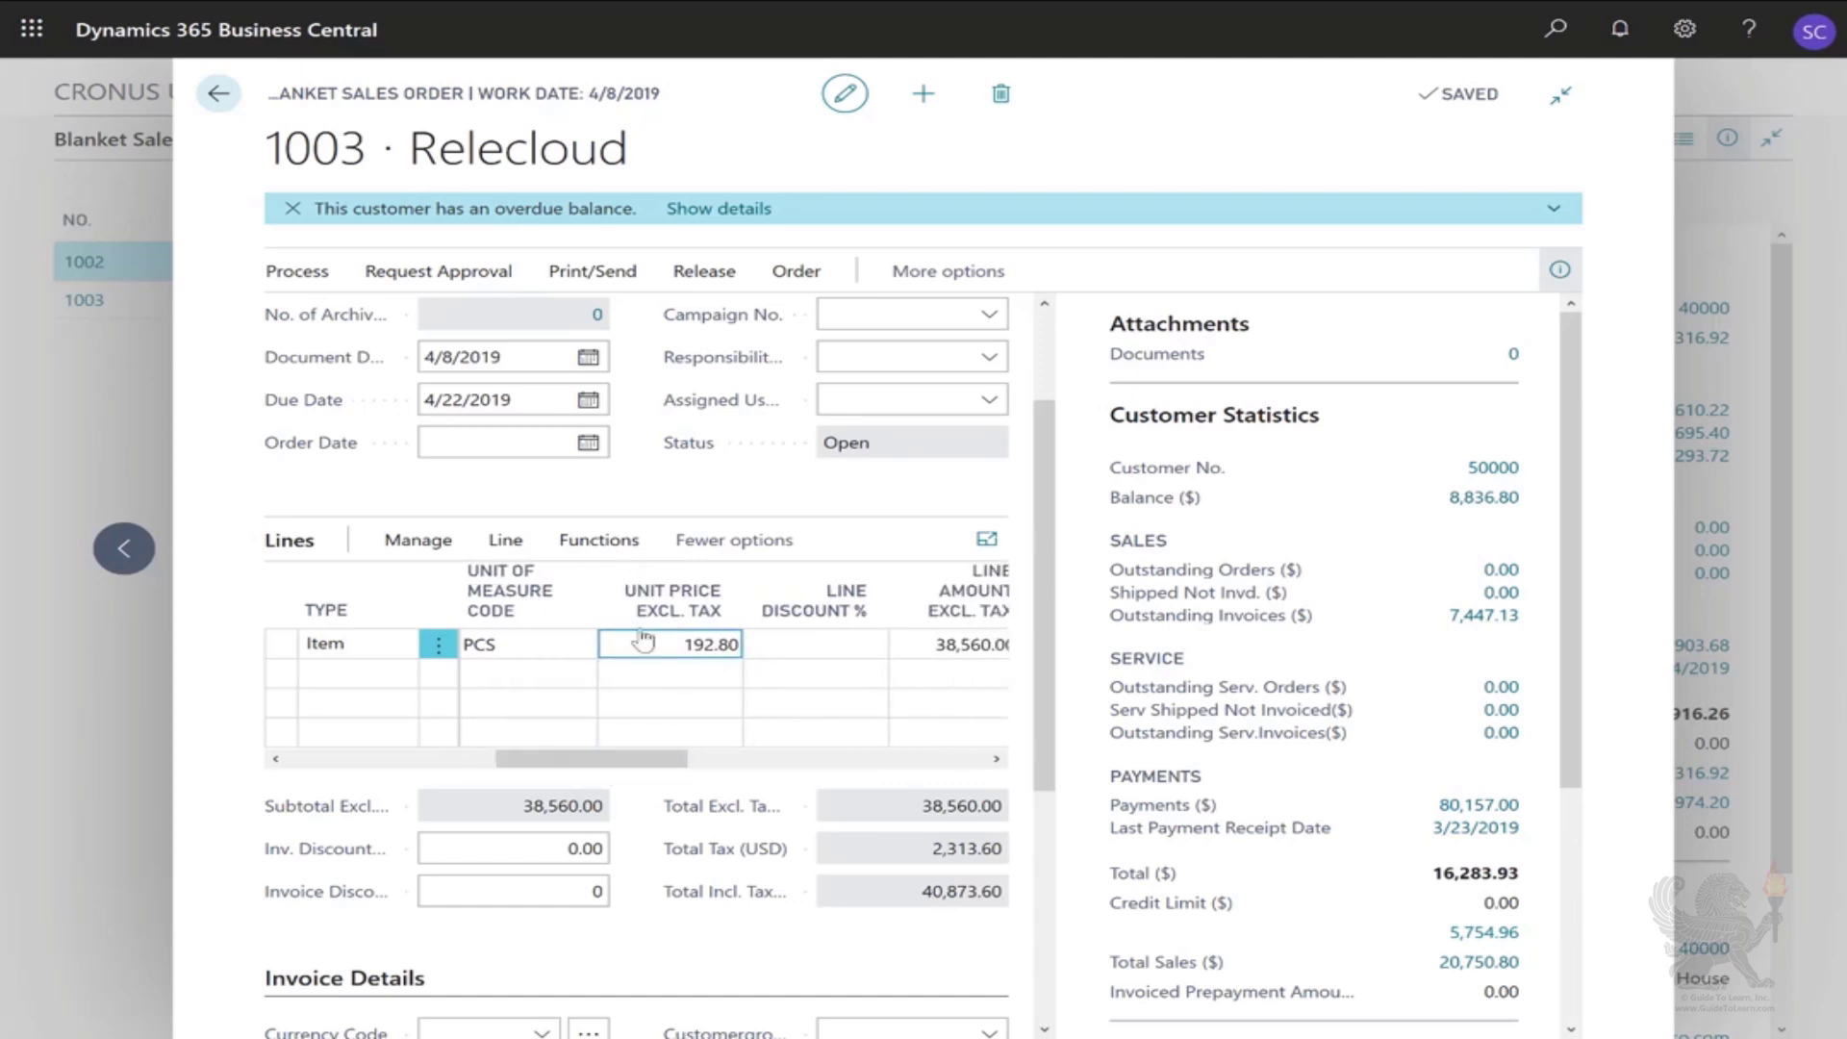
{"action": "left_click", "coordinate": [817, 644]}
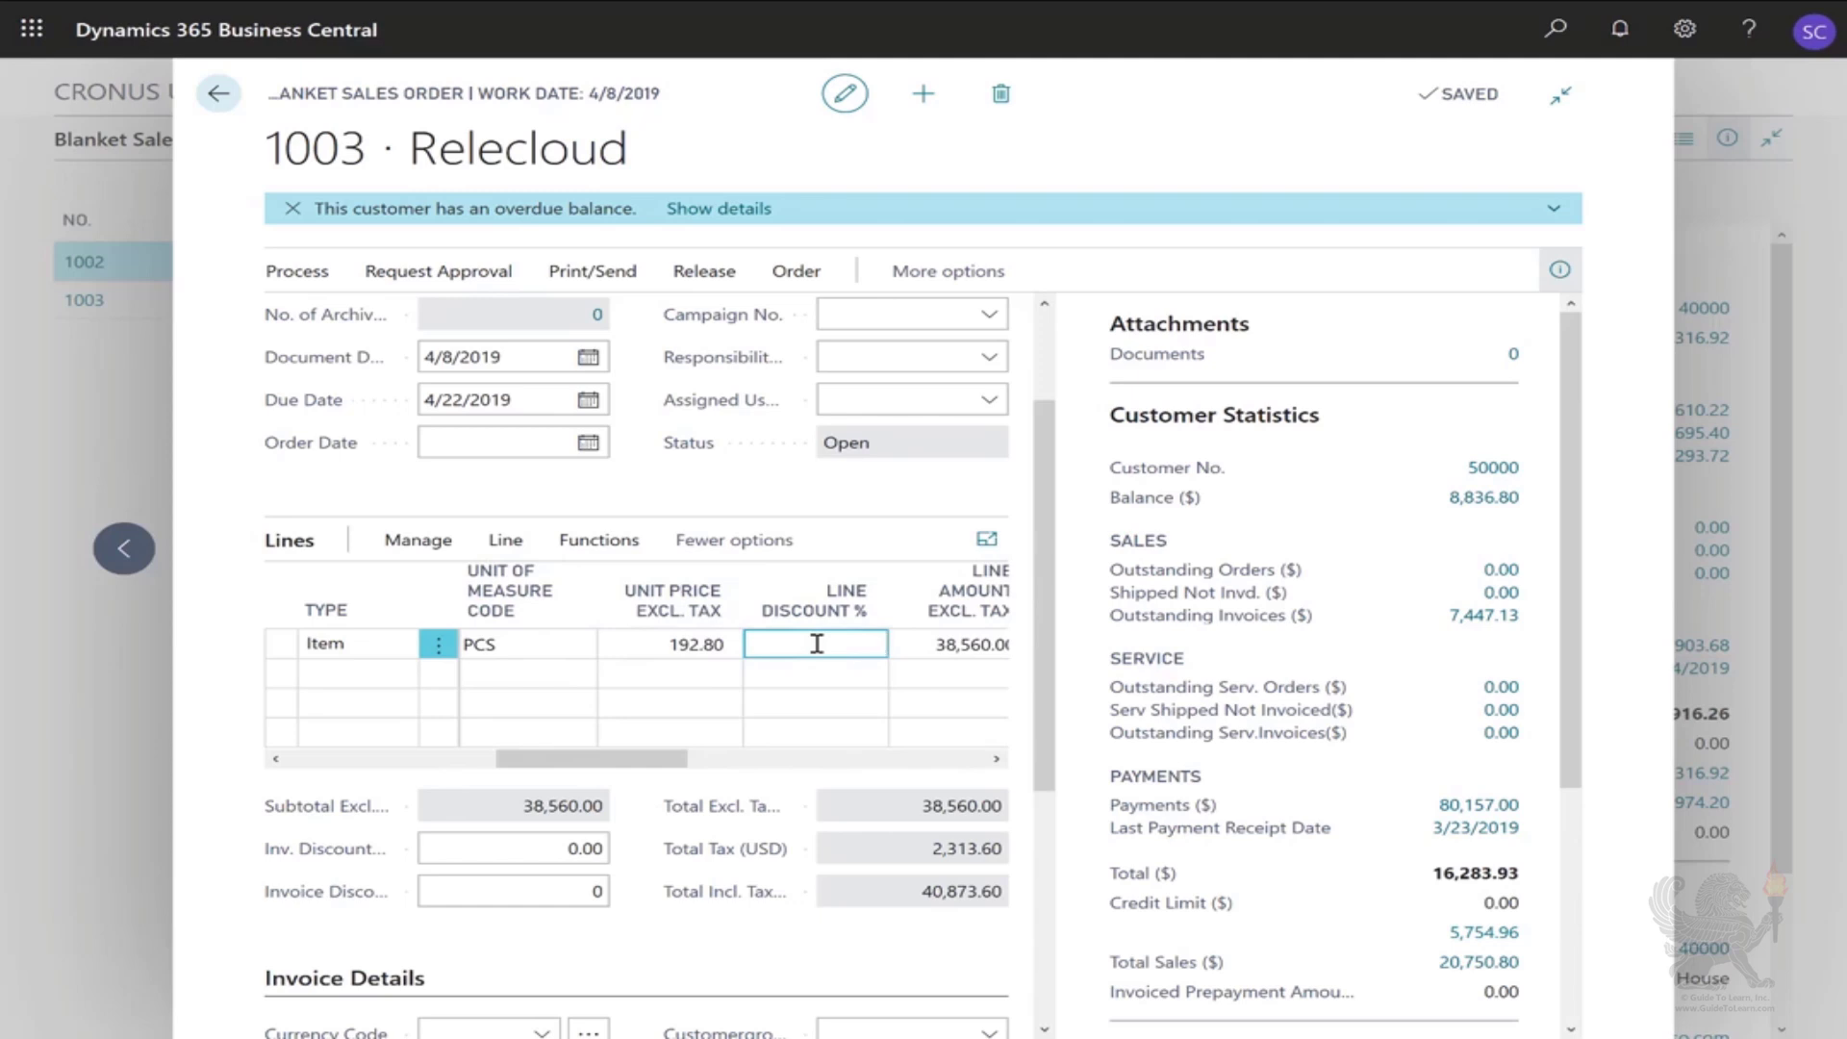
{"action": "type", "text": "20"}
{"action": "key", "text": "shift+Tab"}
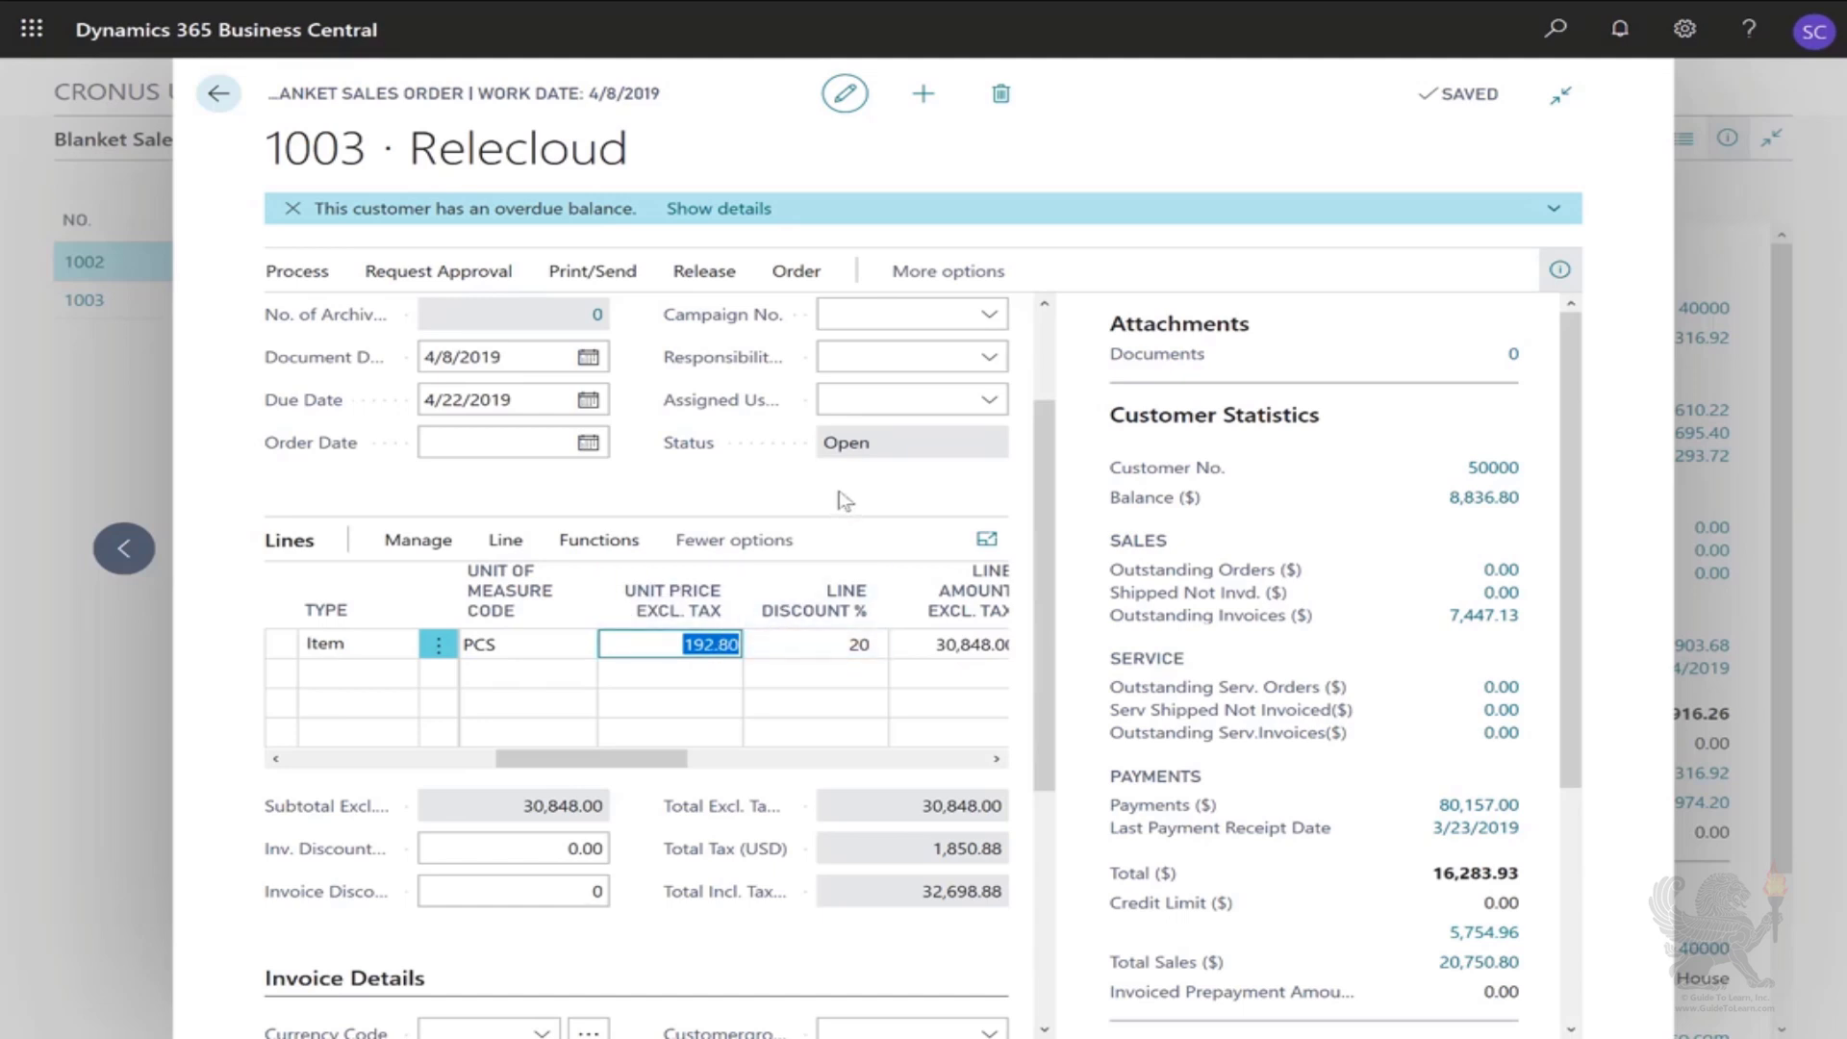
- Set the quantity to ship on the guest chair line to 40
{"action": "left_click", "coordinate": [633, 762]}
{"action": "left_click_drag", "start_coordinate": [634, 762], "coordinate": [735, 772]}
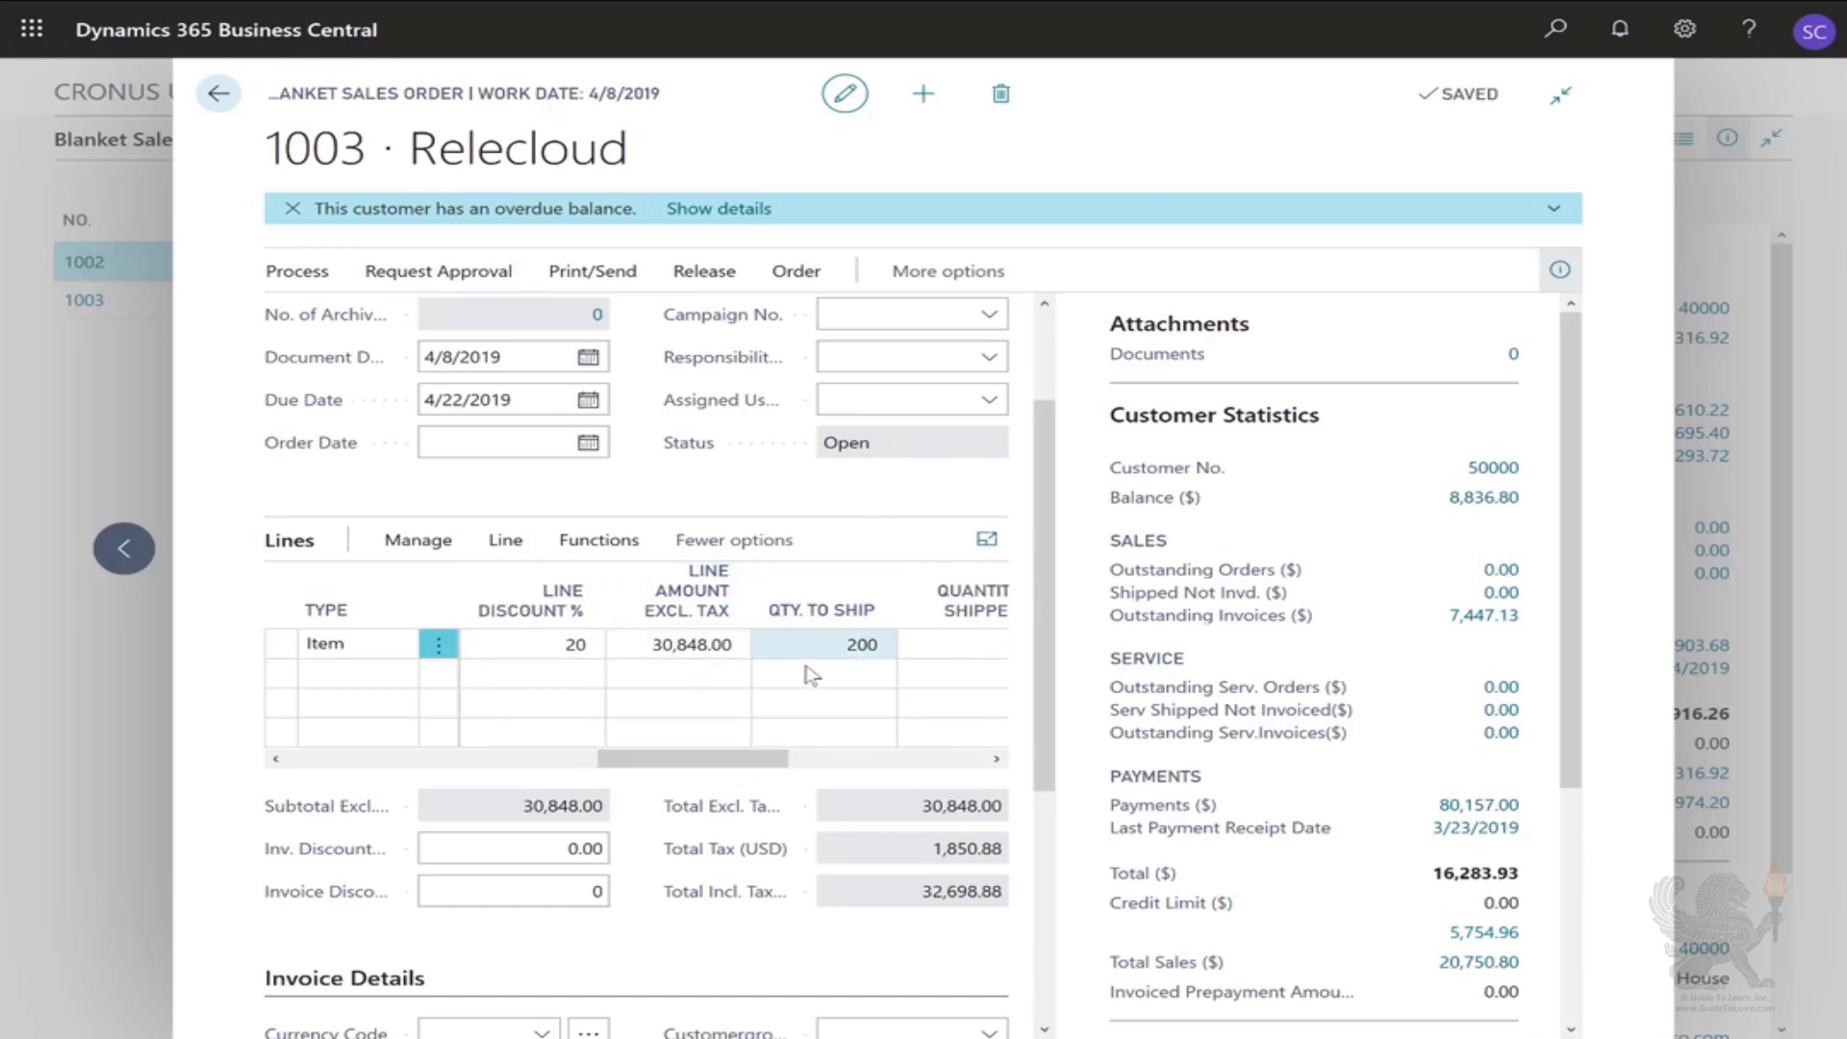
{"action": "left_click", "coordinate": [836, 650]}
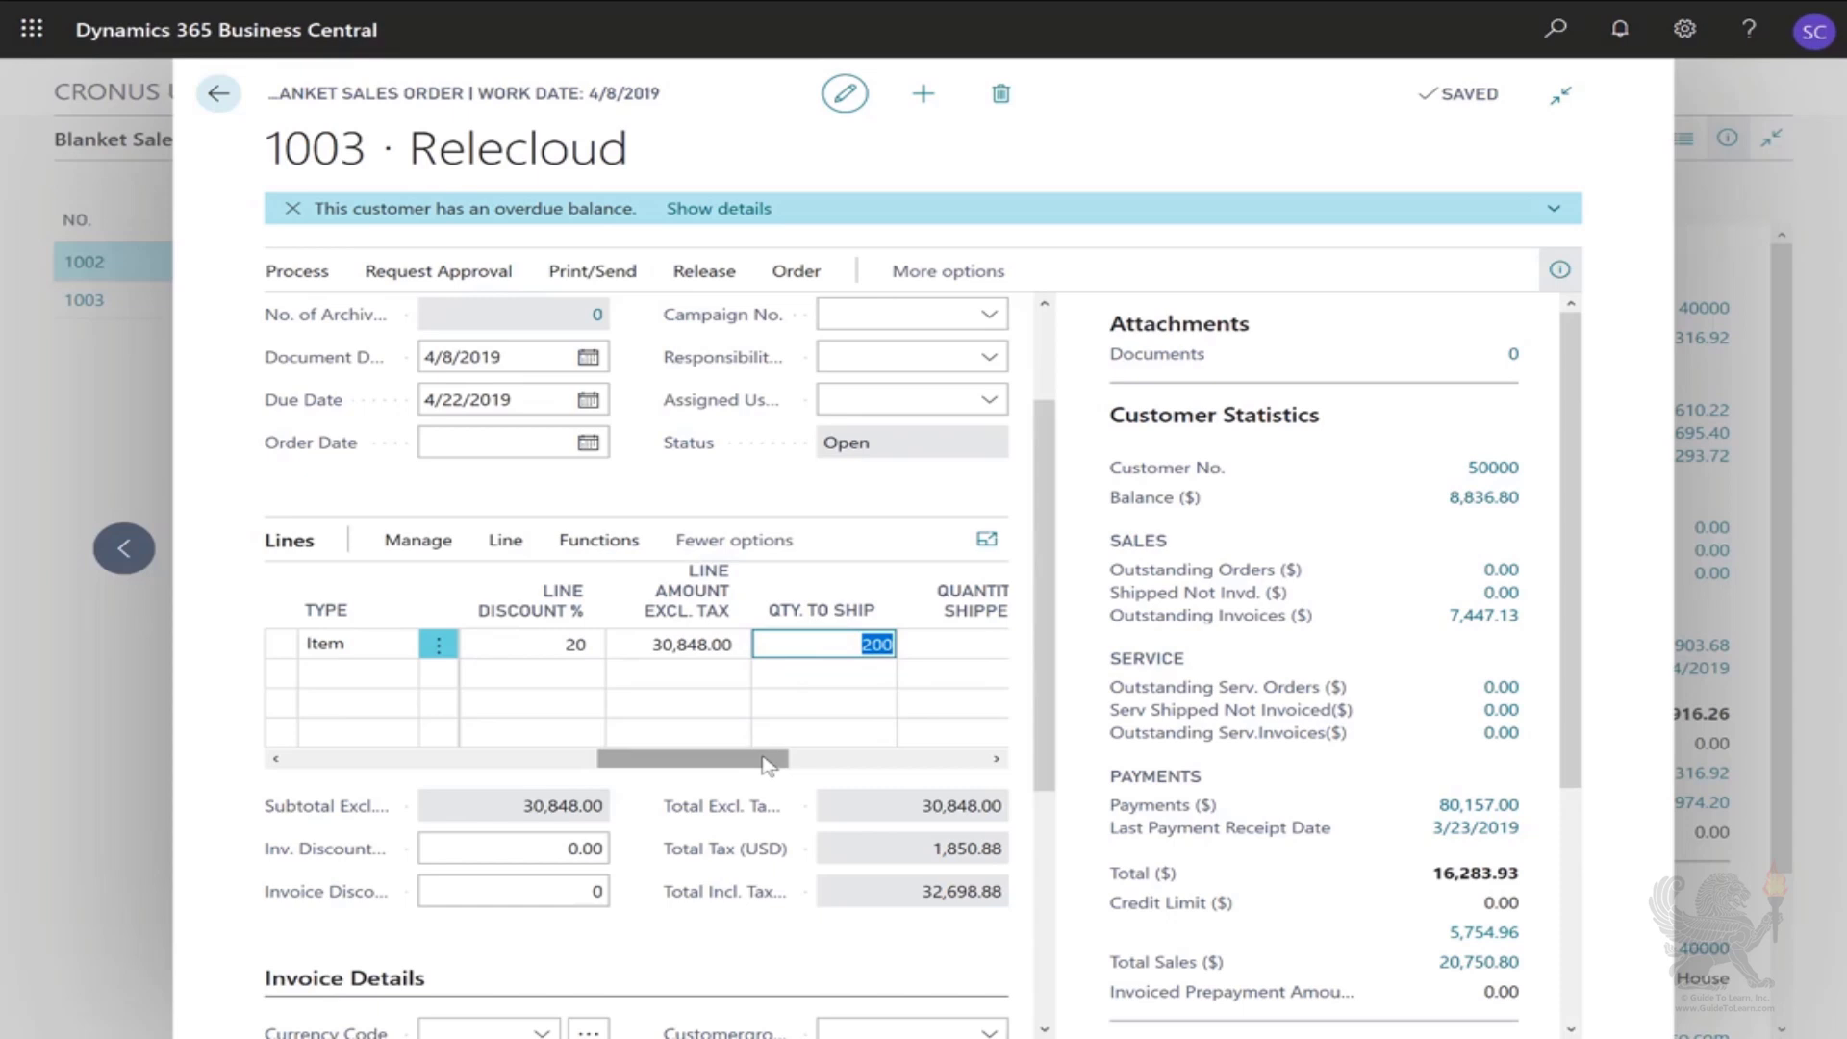
{"action": "type", "text": "40"}
{"action": "key", "text": "Tab"}
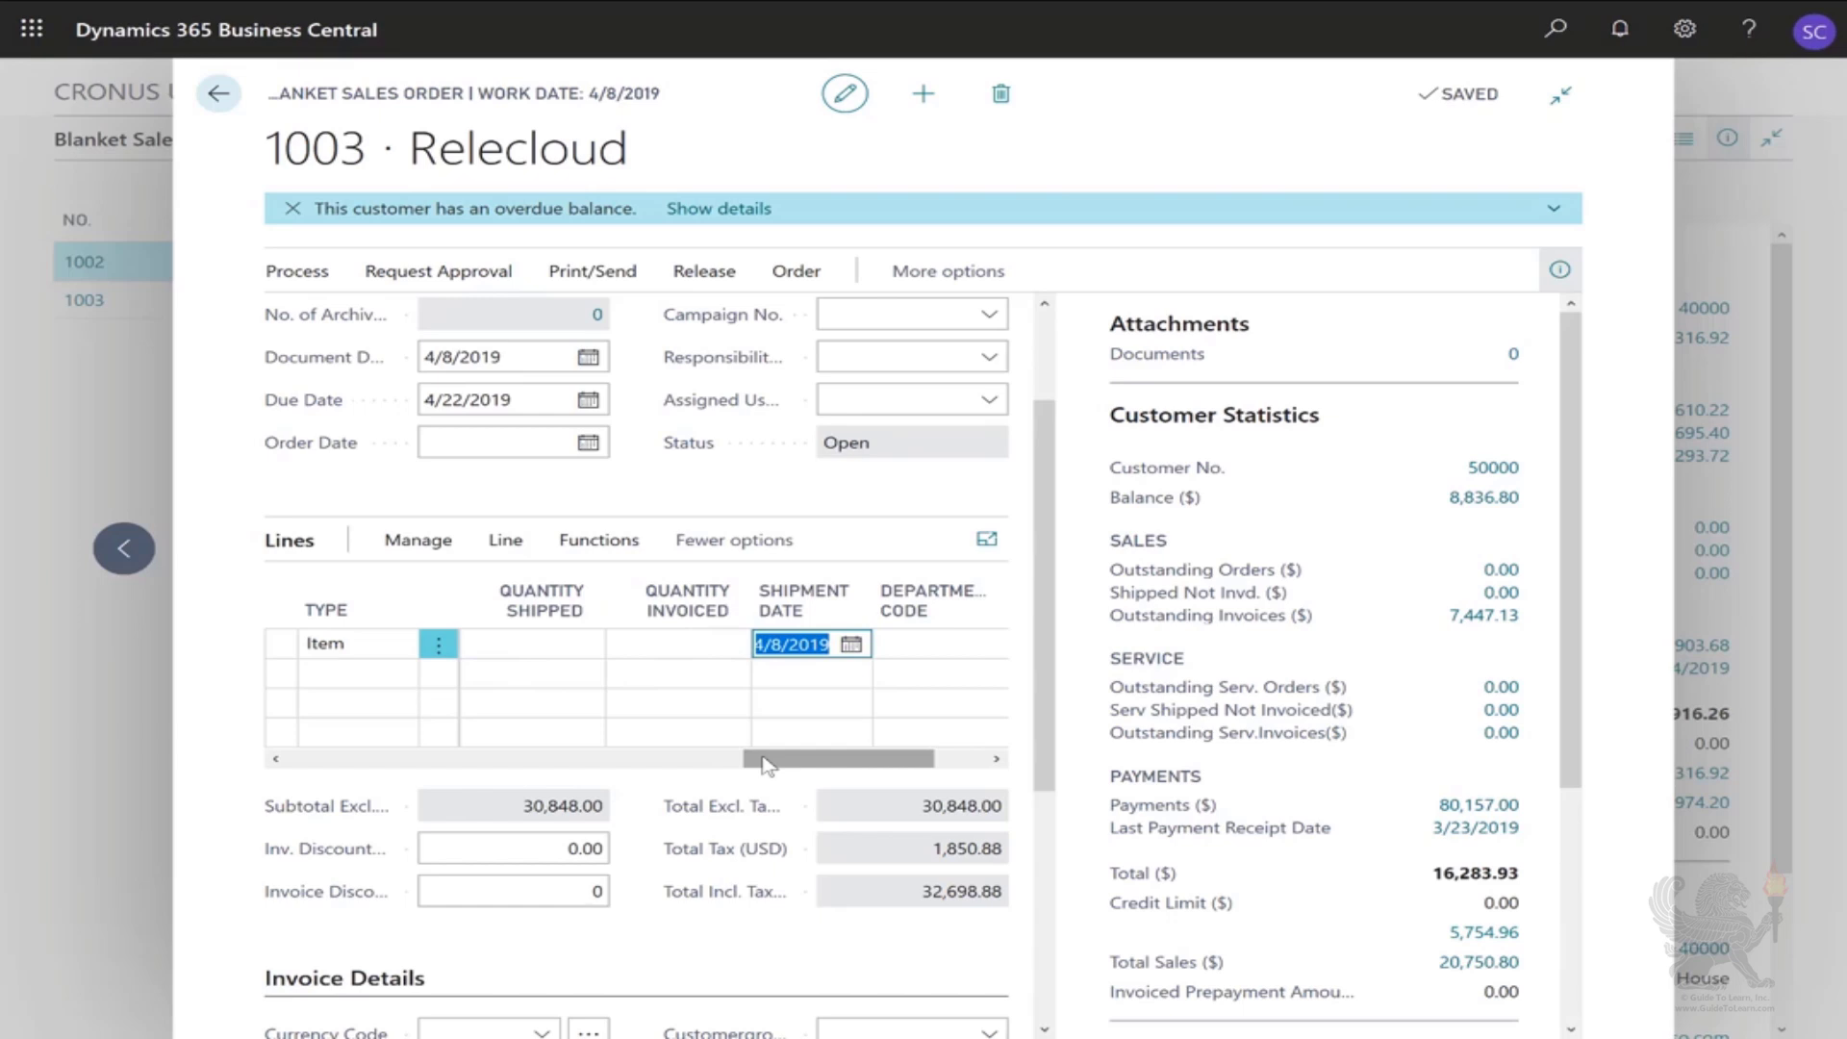
- Make a sales order from the blanket sales order and acknowledge its creation
{"action": "left_click", "coordinate": [299, 272]}
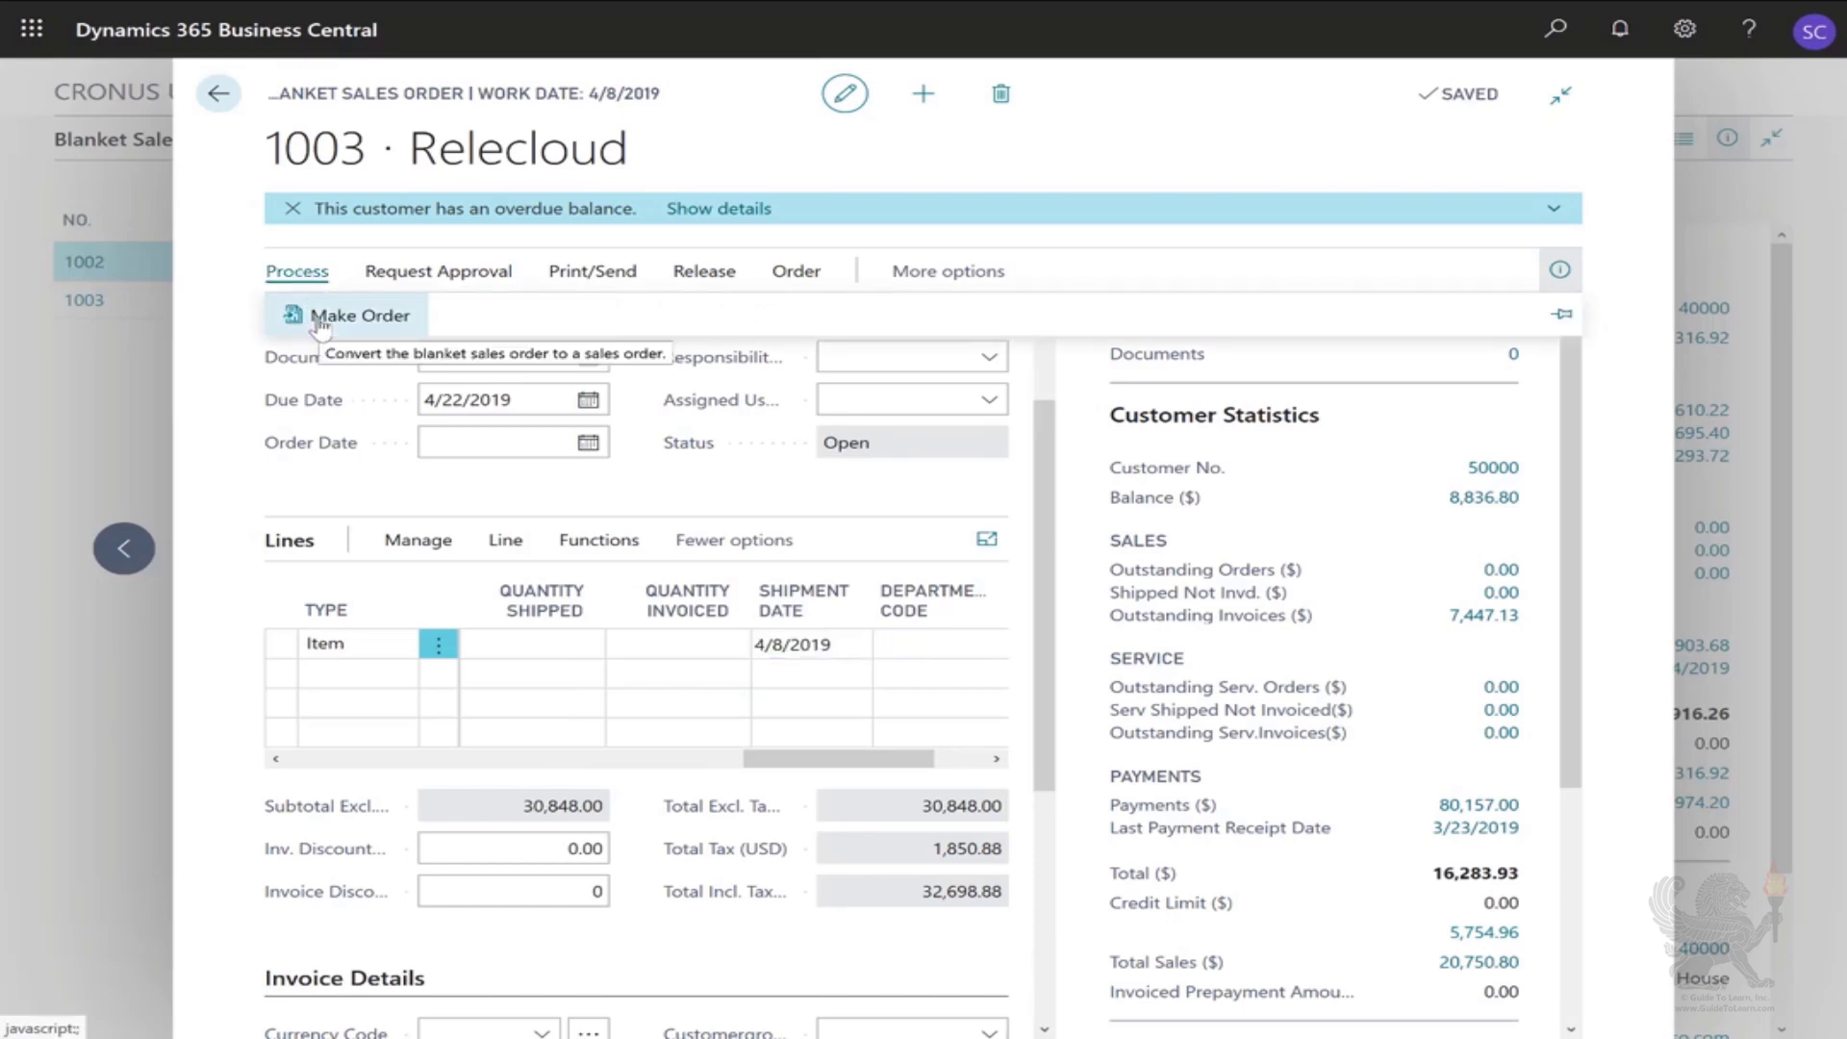
{"action": "left_click", "coordinate": [323, 325]}
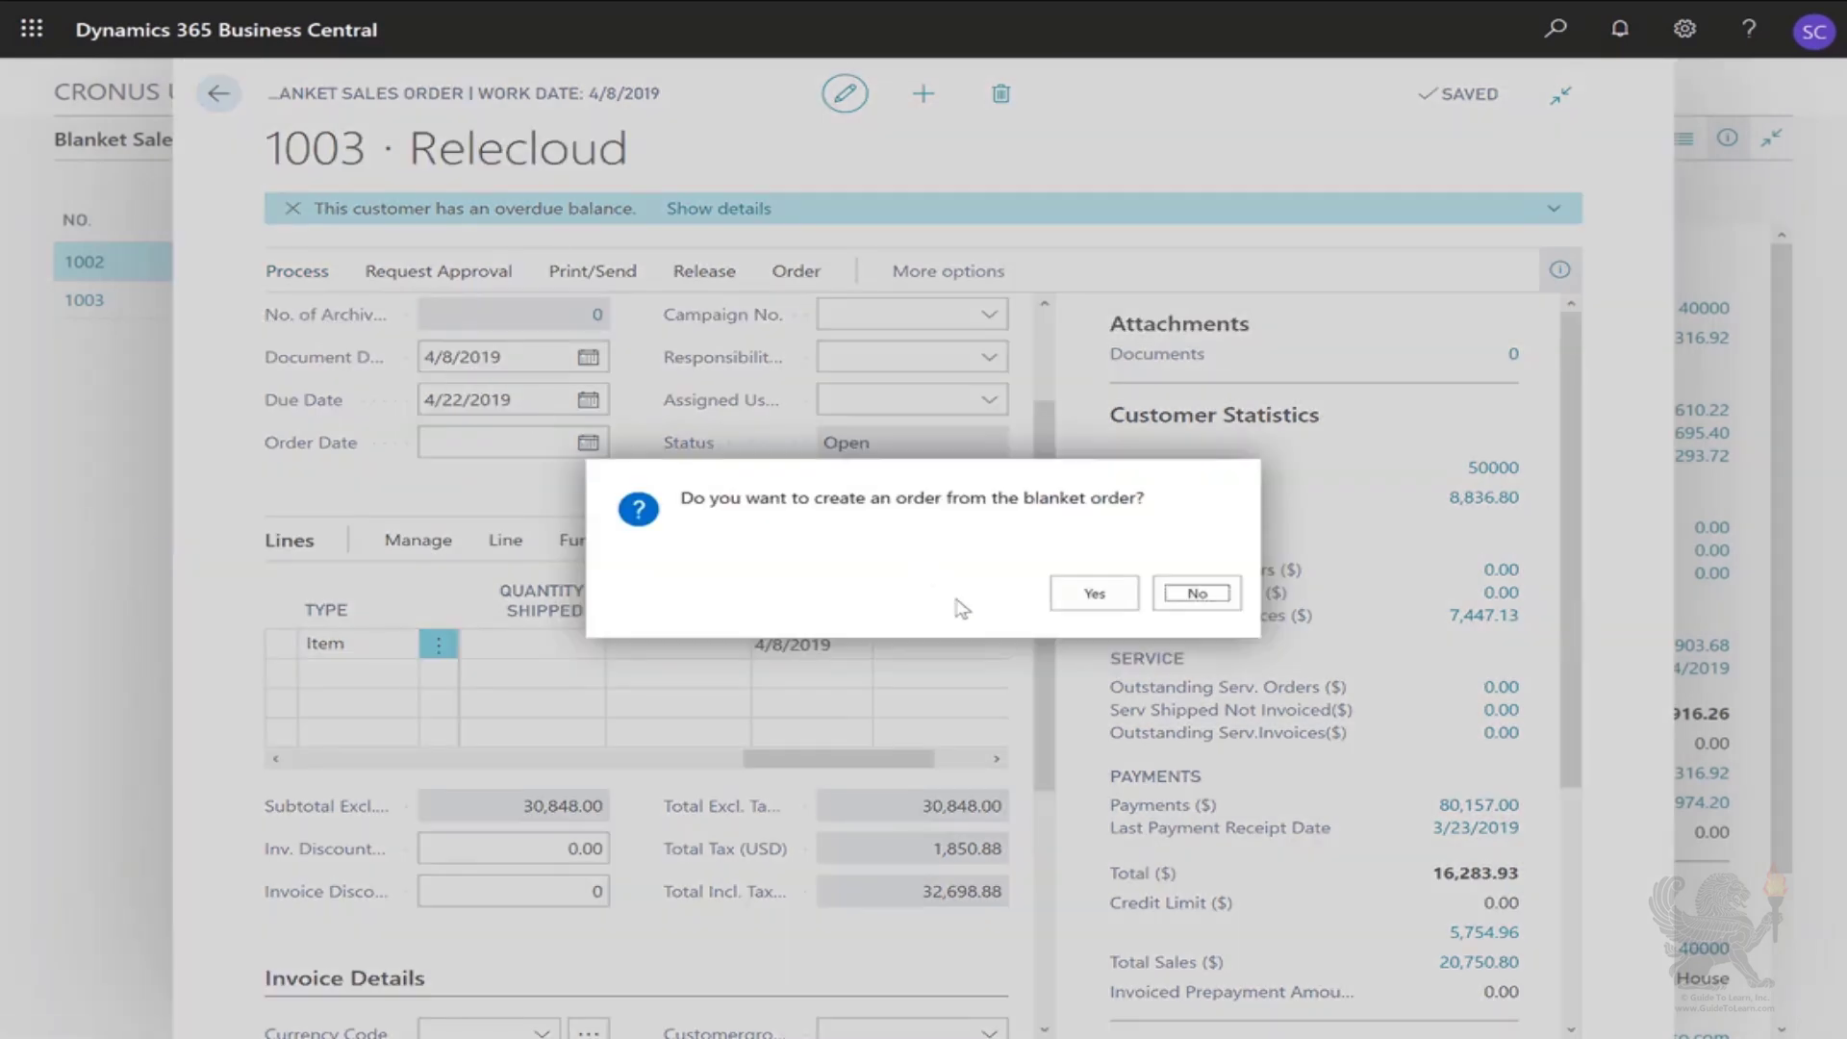
{"action": "left_click", "coordinate": [1092, 601]}
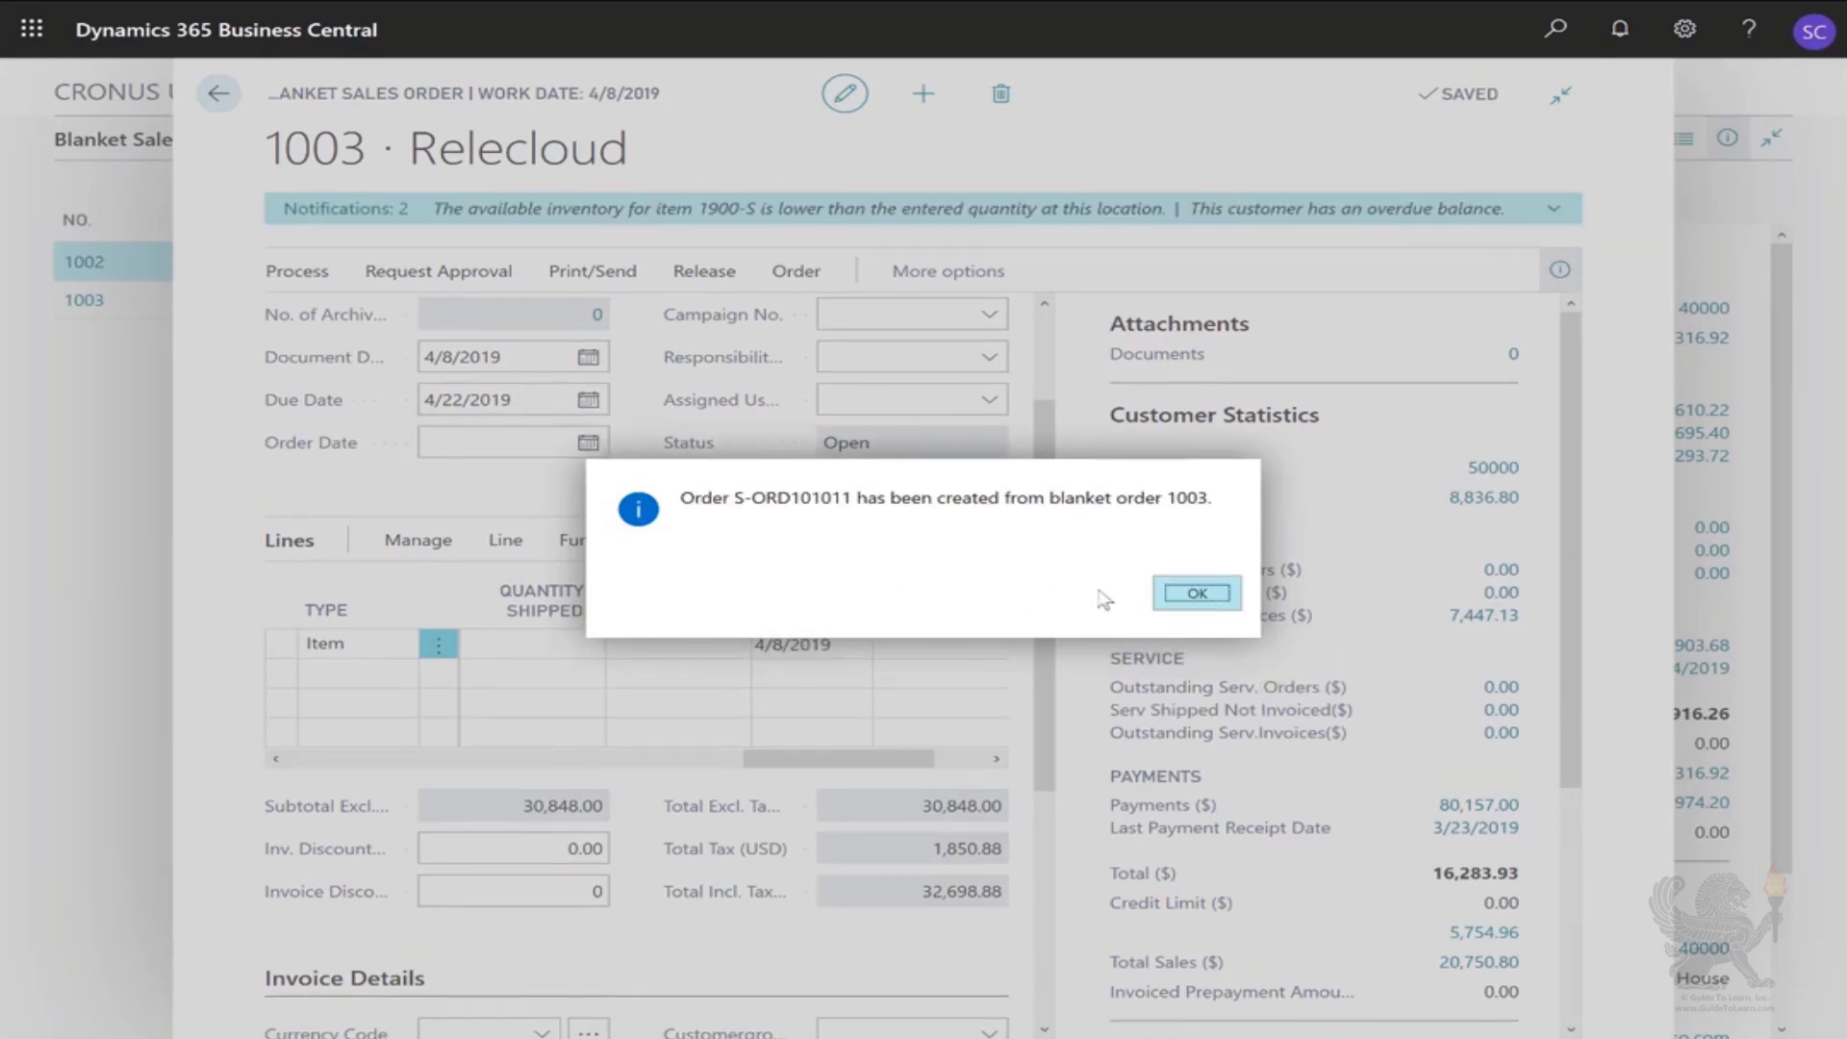
{"action": "left_click", "coordinate": [1188, 602]}
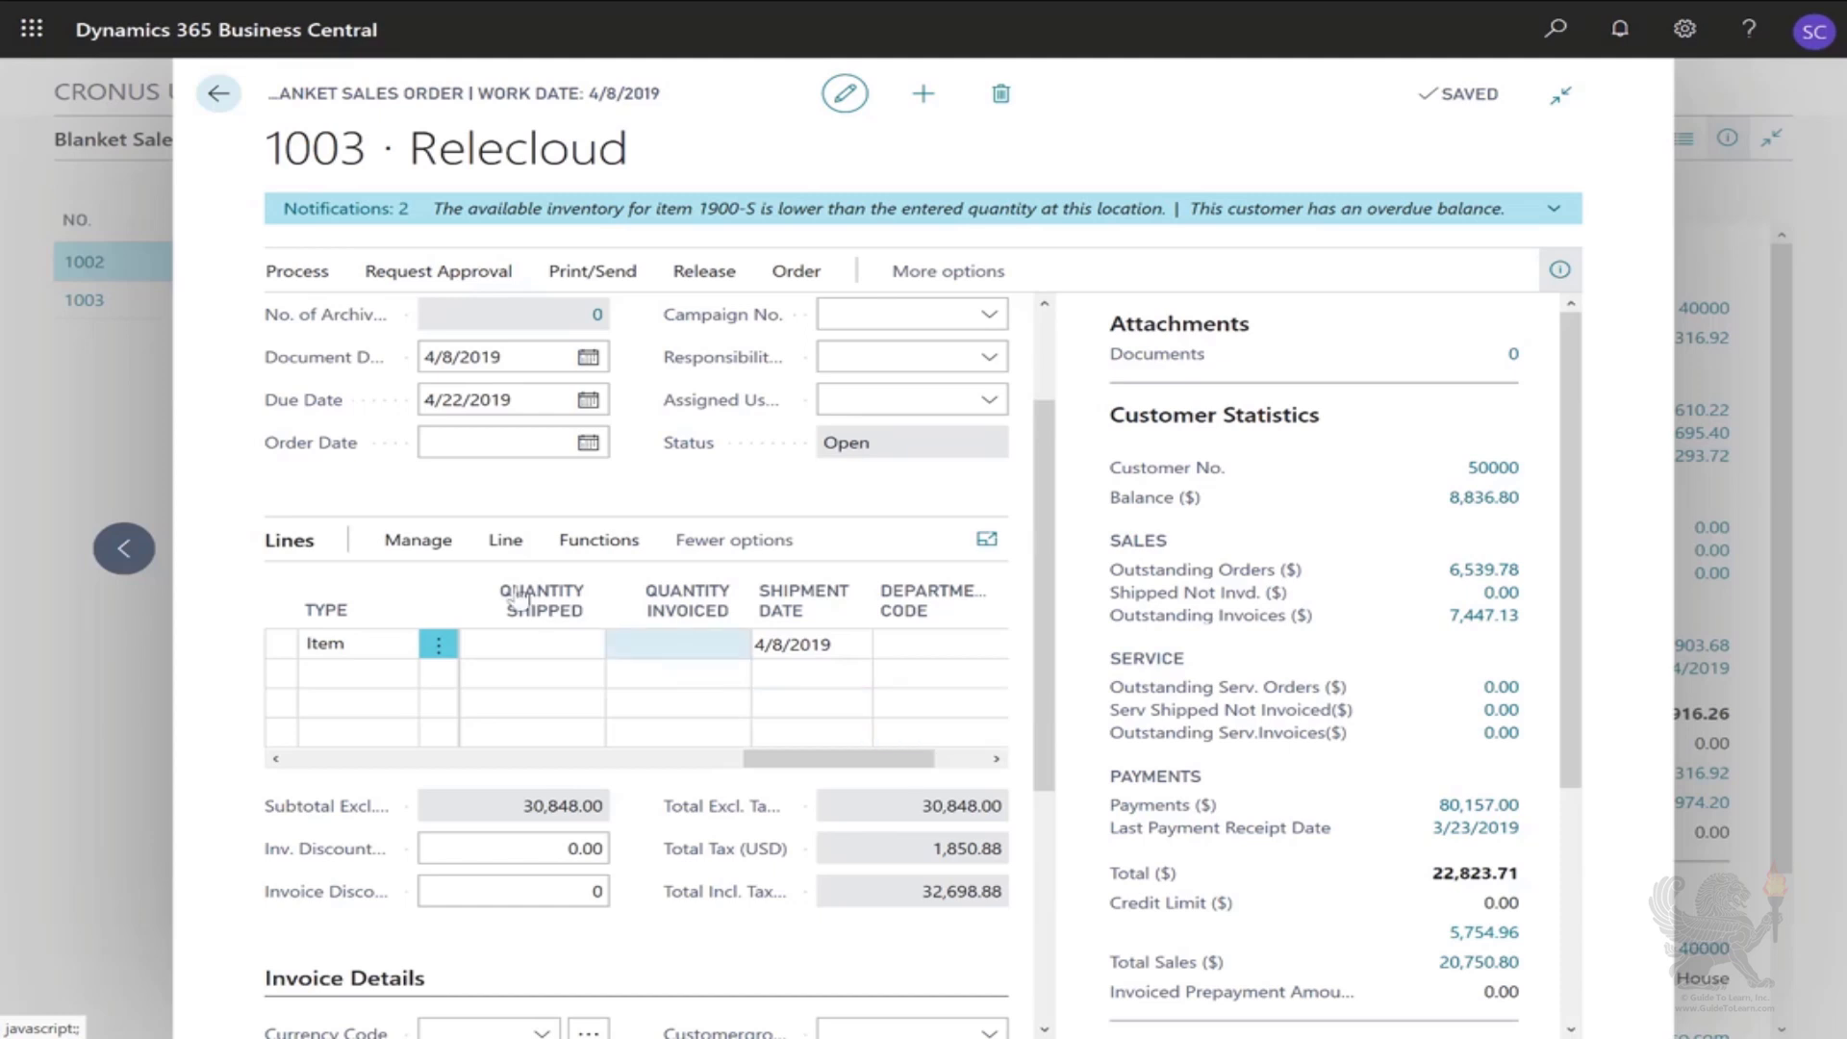
- Look up the blanket line's unposted orders, check the sales line's quantity, and show the related sales order document
{"action": "left_click", "coordinate": [505, 542]}
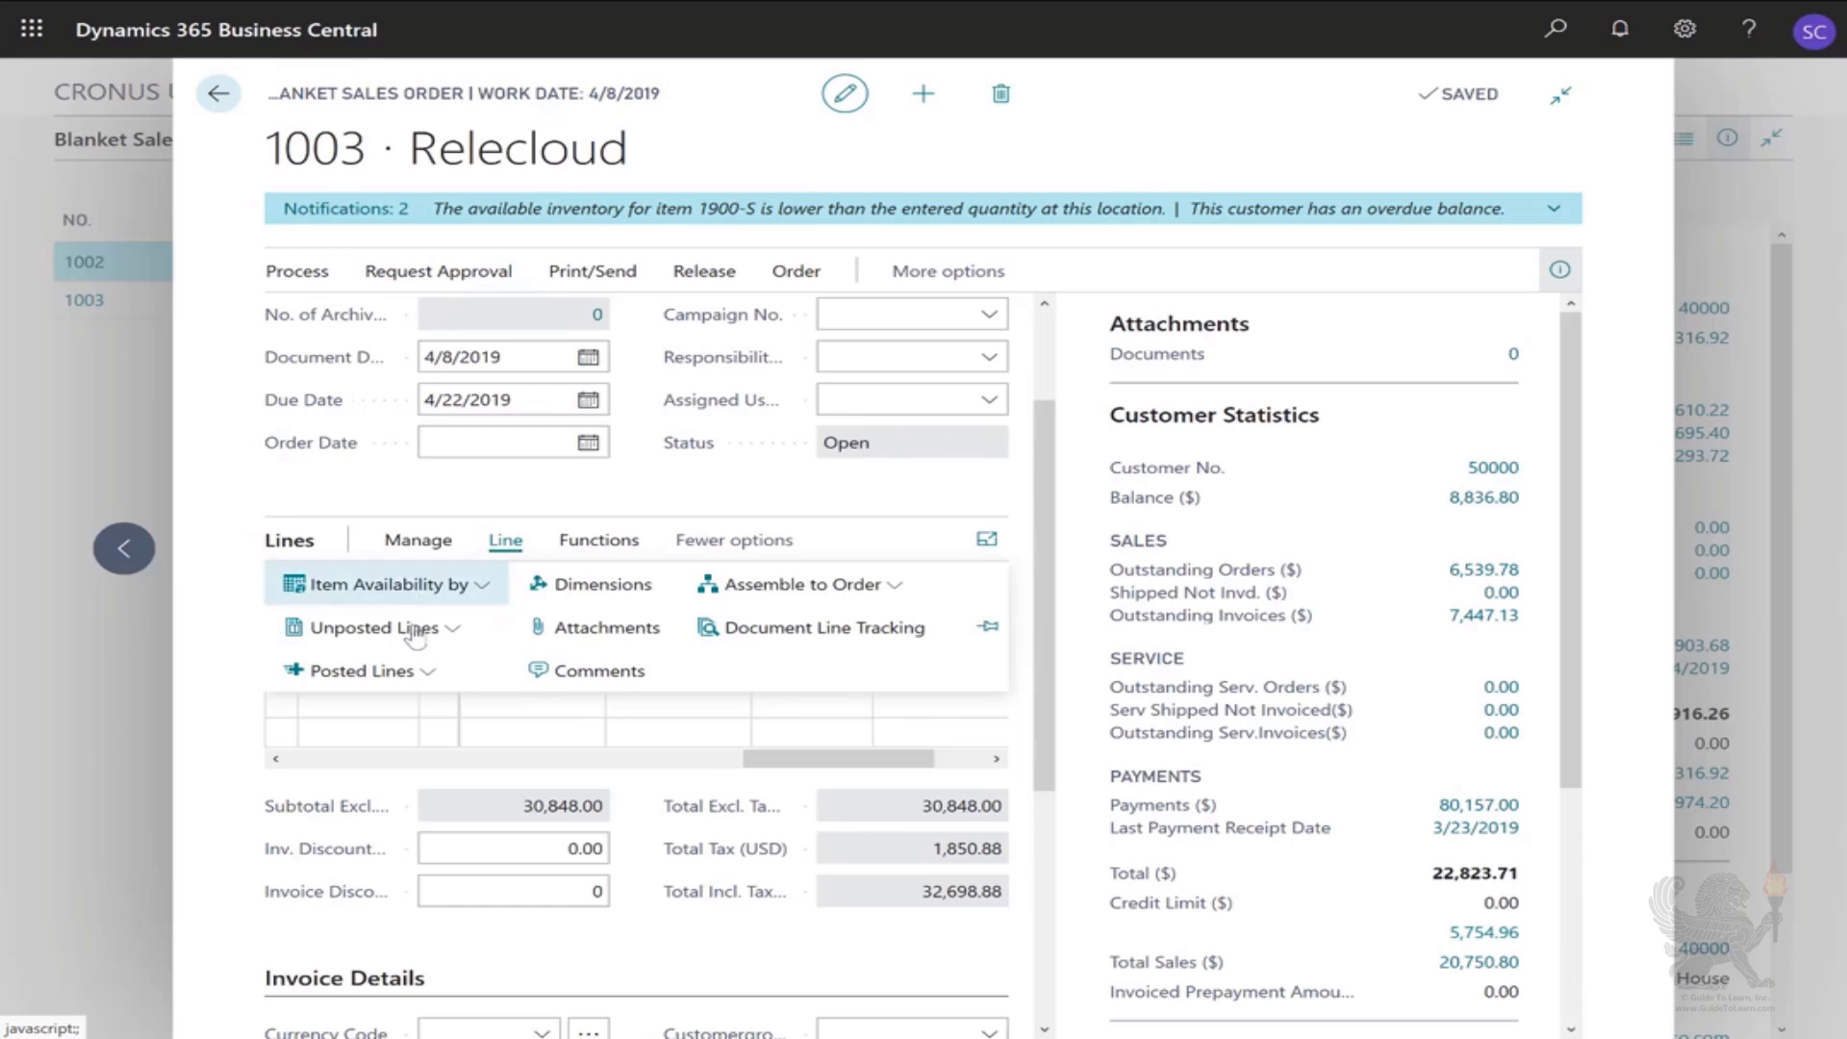
{"action": "left_click", "coordinate": [416, 637]}
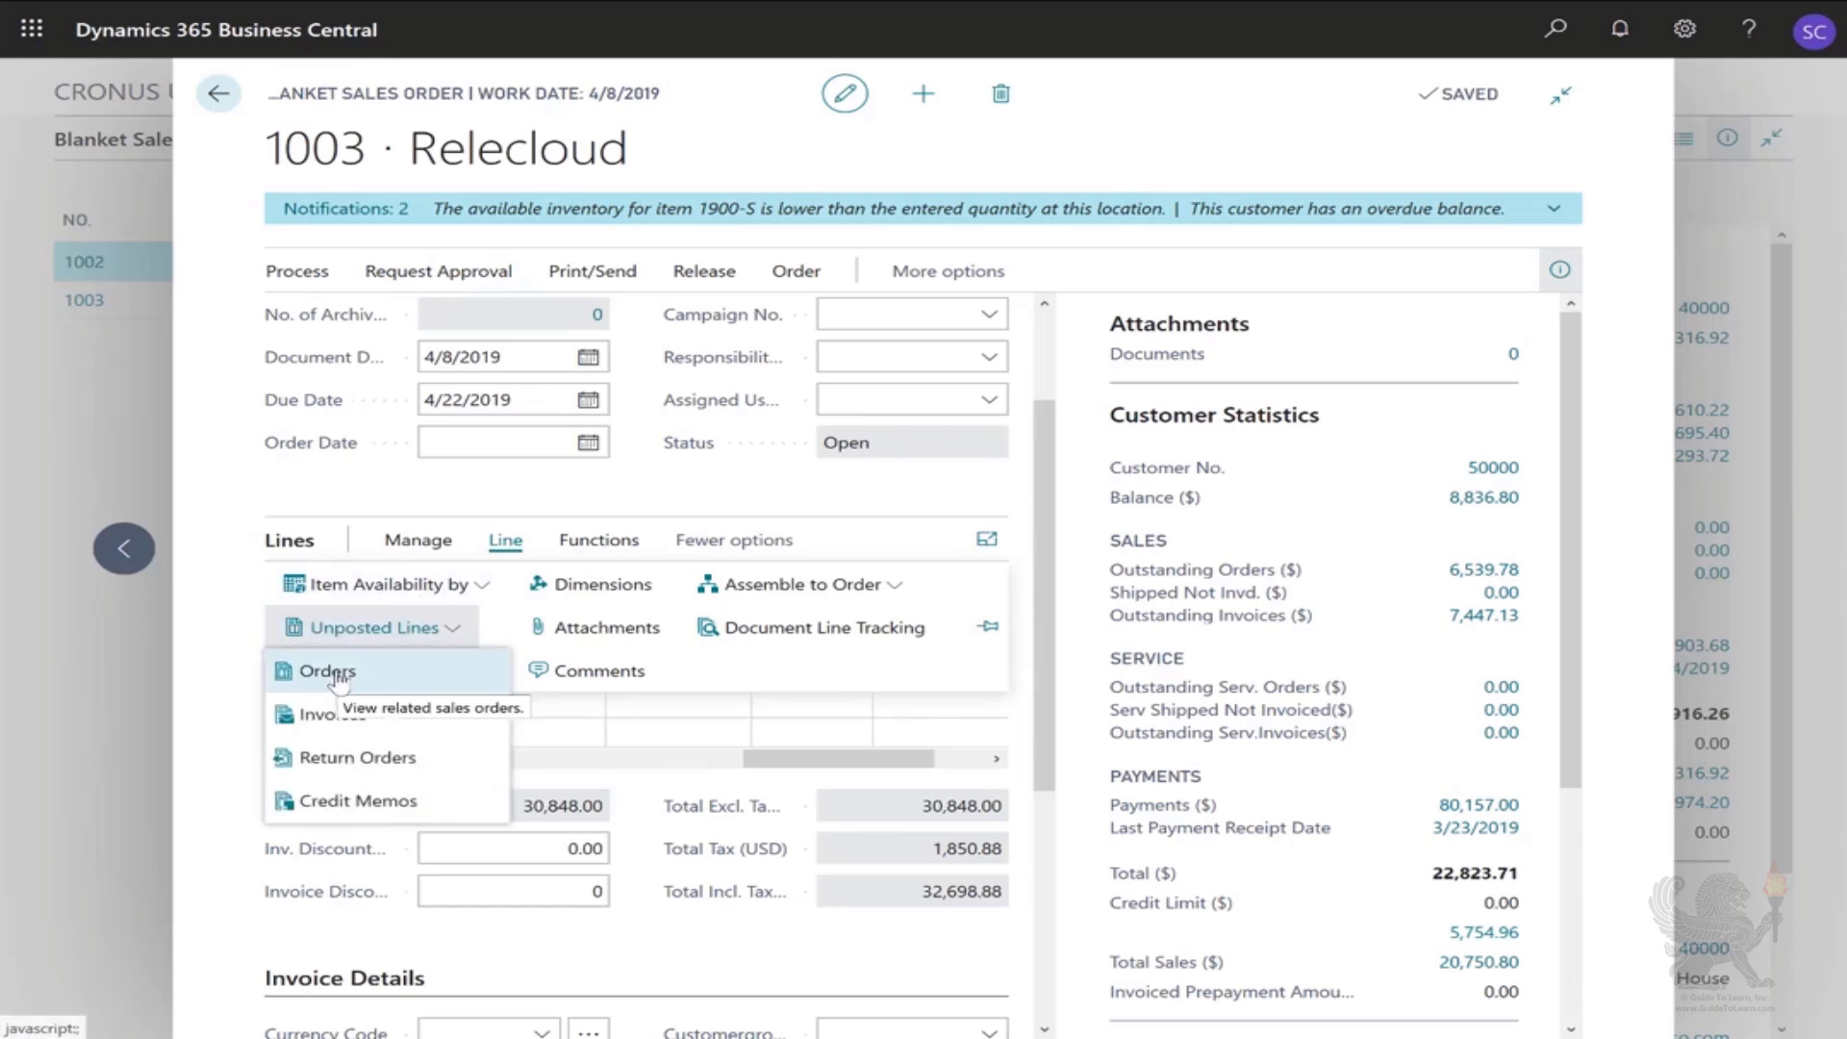
{"action": "left_click", "coordinate": [327, 672]}
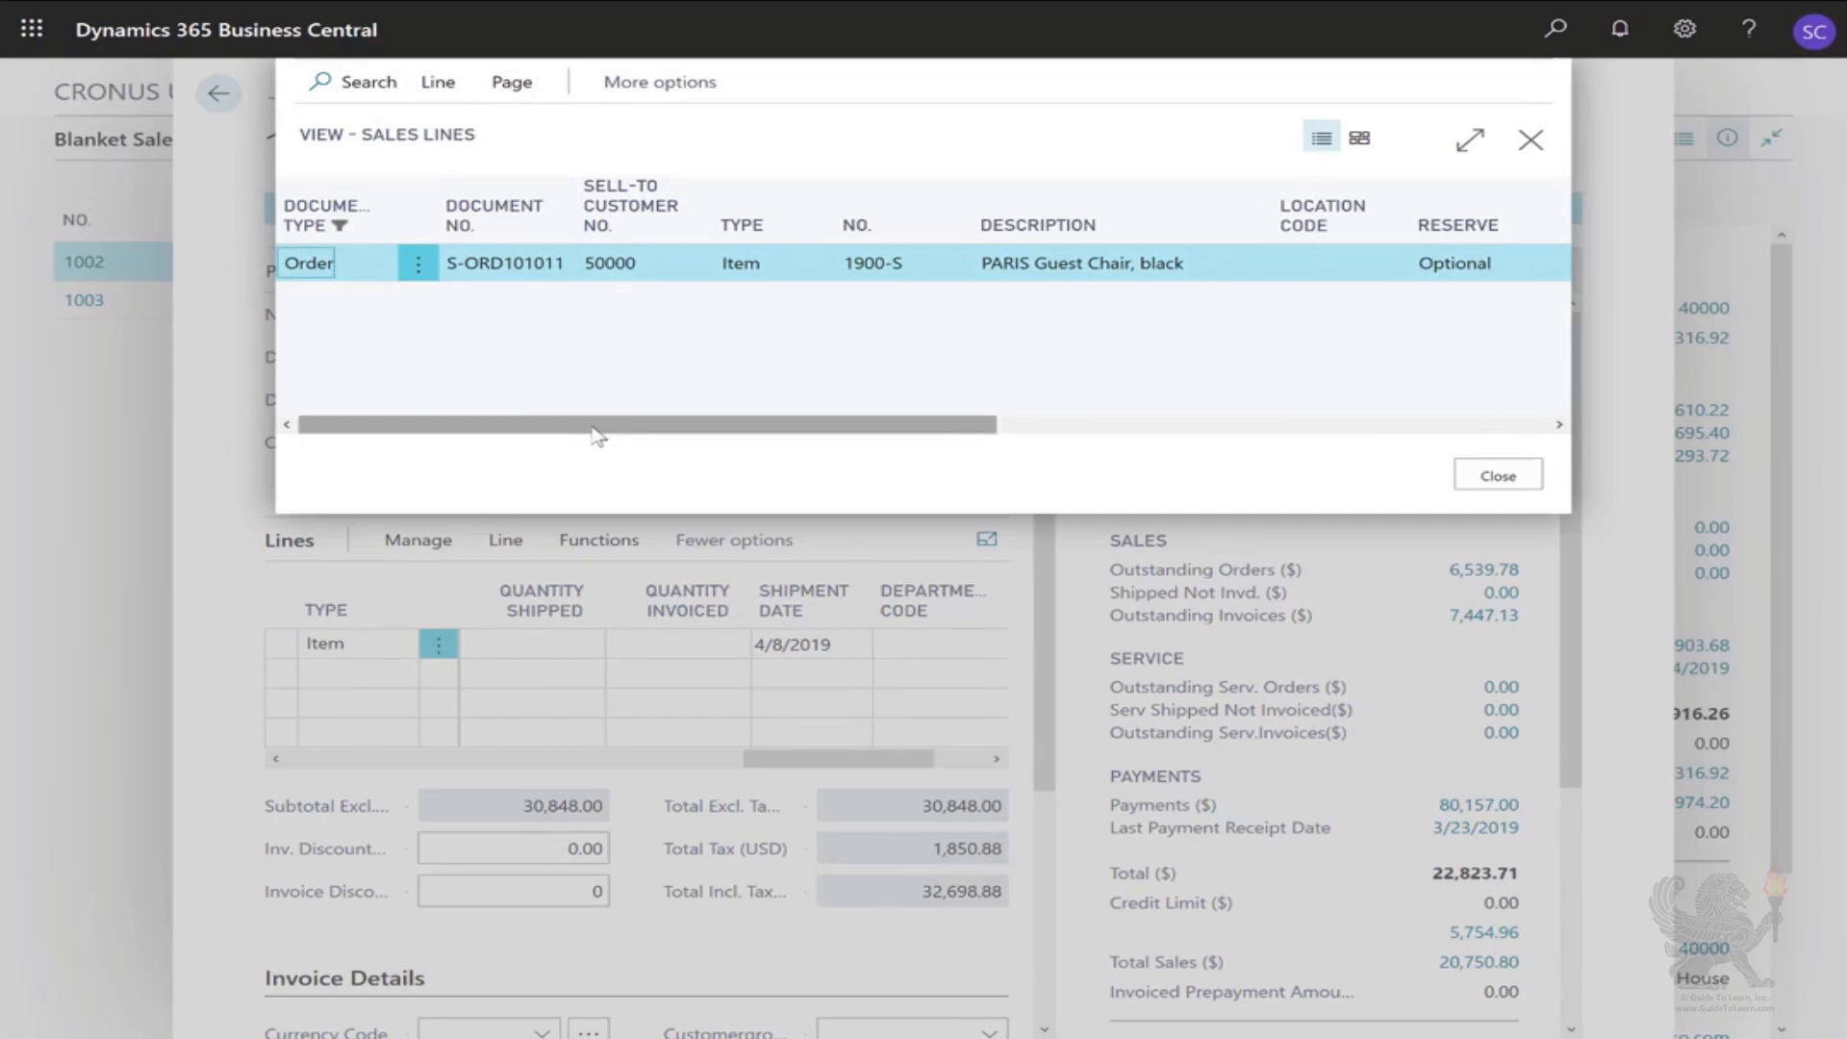
{"action": "left_click_drag", "start_coordinate": [603, 429], "coordinate": [1014, 430]}
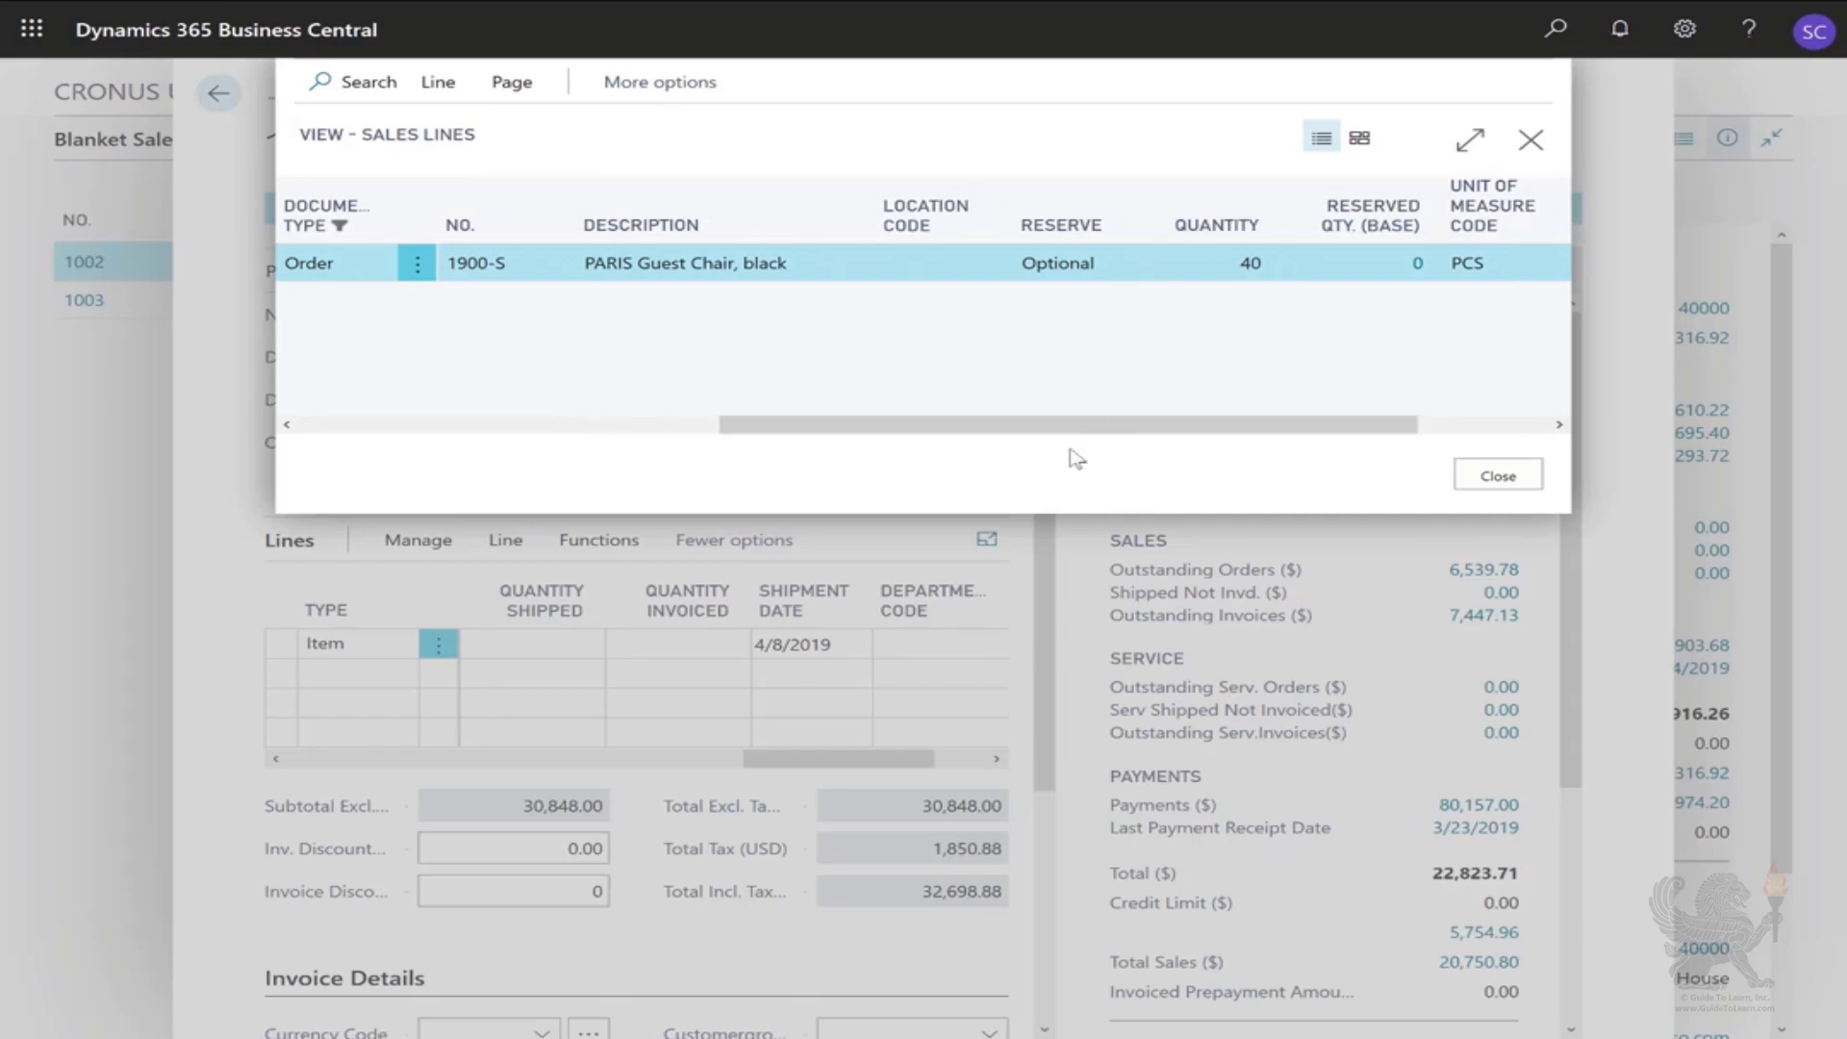
{"action": "left_click_drag", "start_coordinate": [1078, 430], "coordinate": [606, 465]}
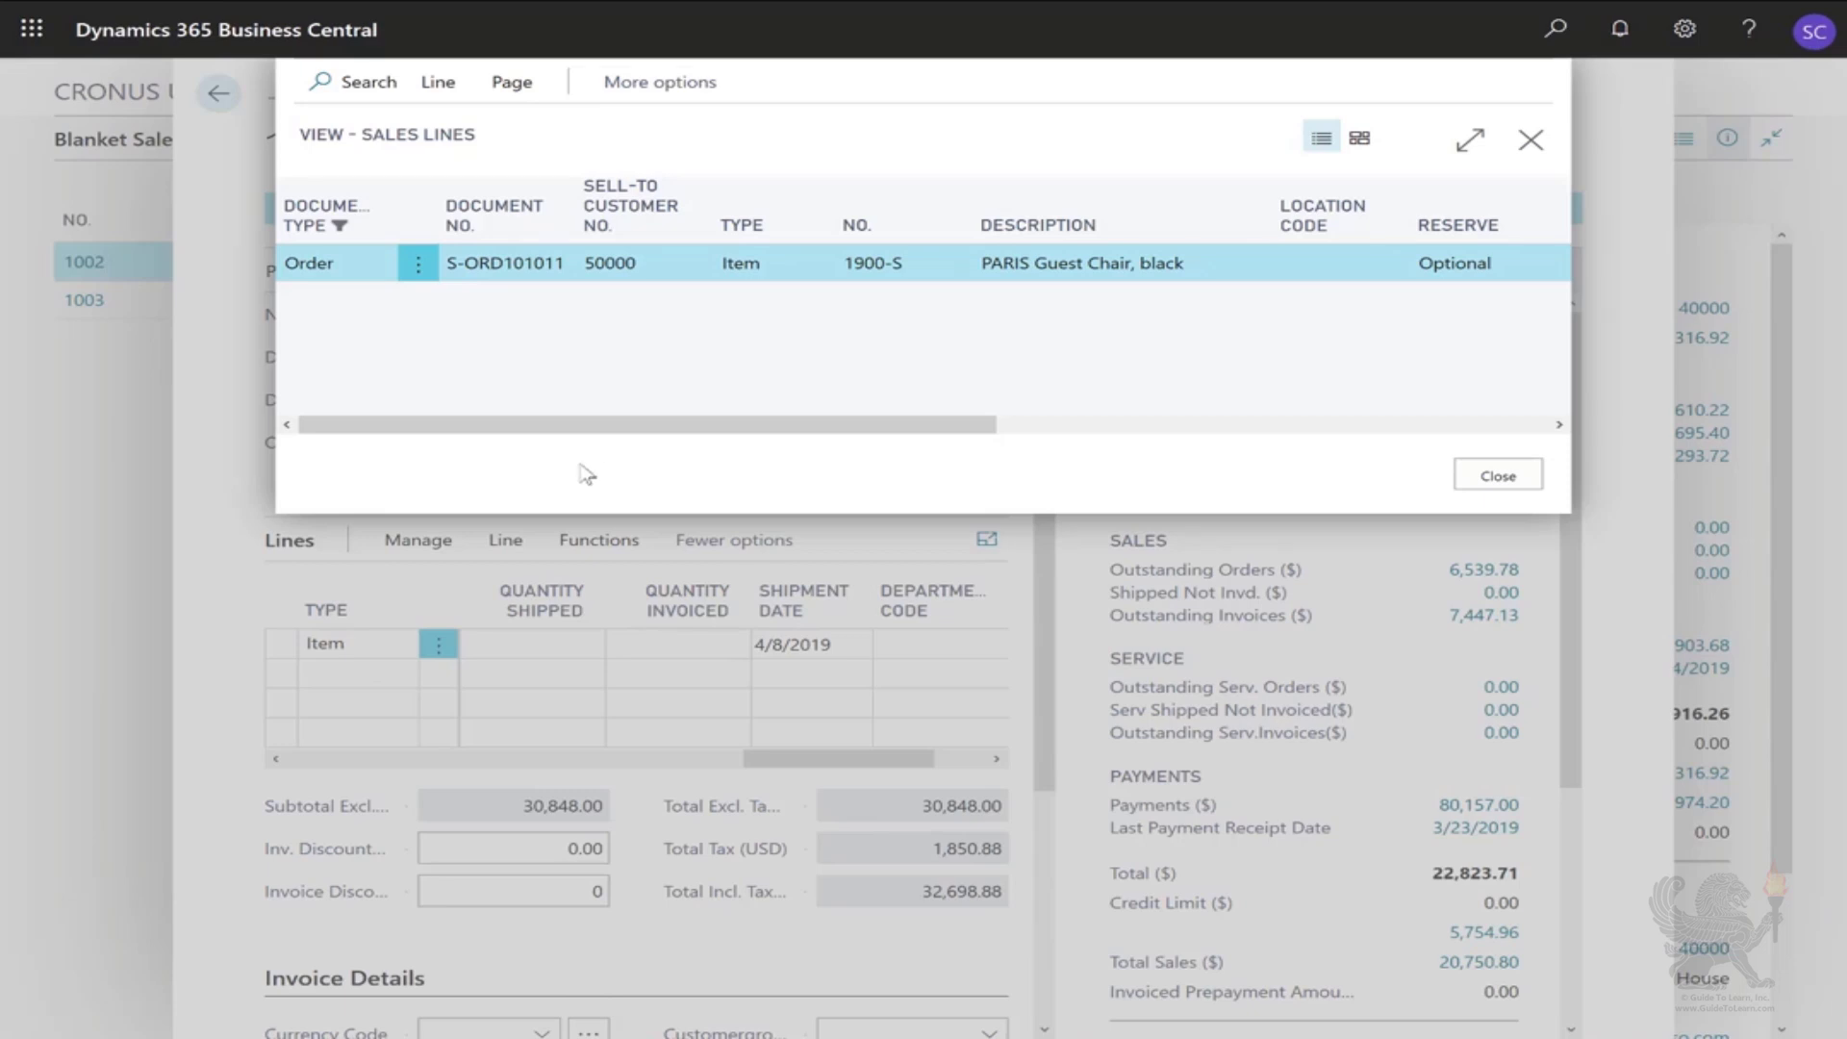
{"action": "left_click", "coordinate": [438, 84]}
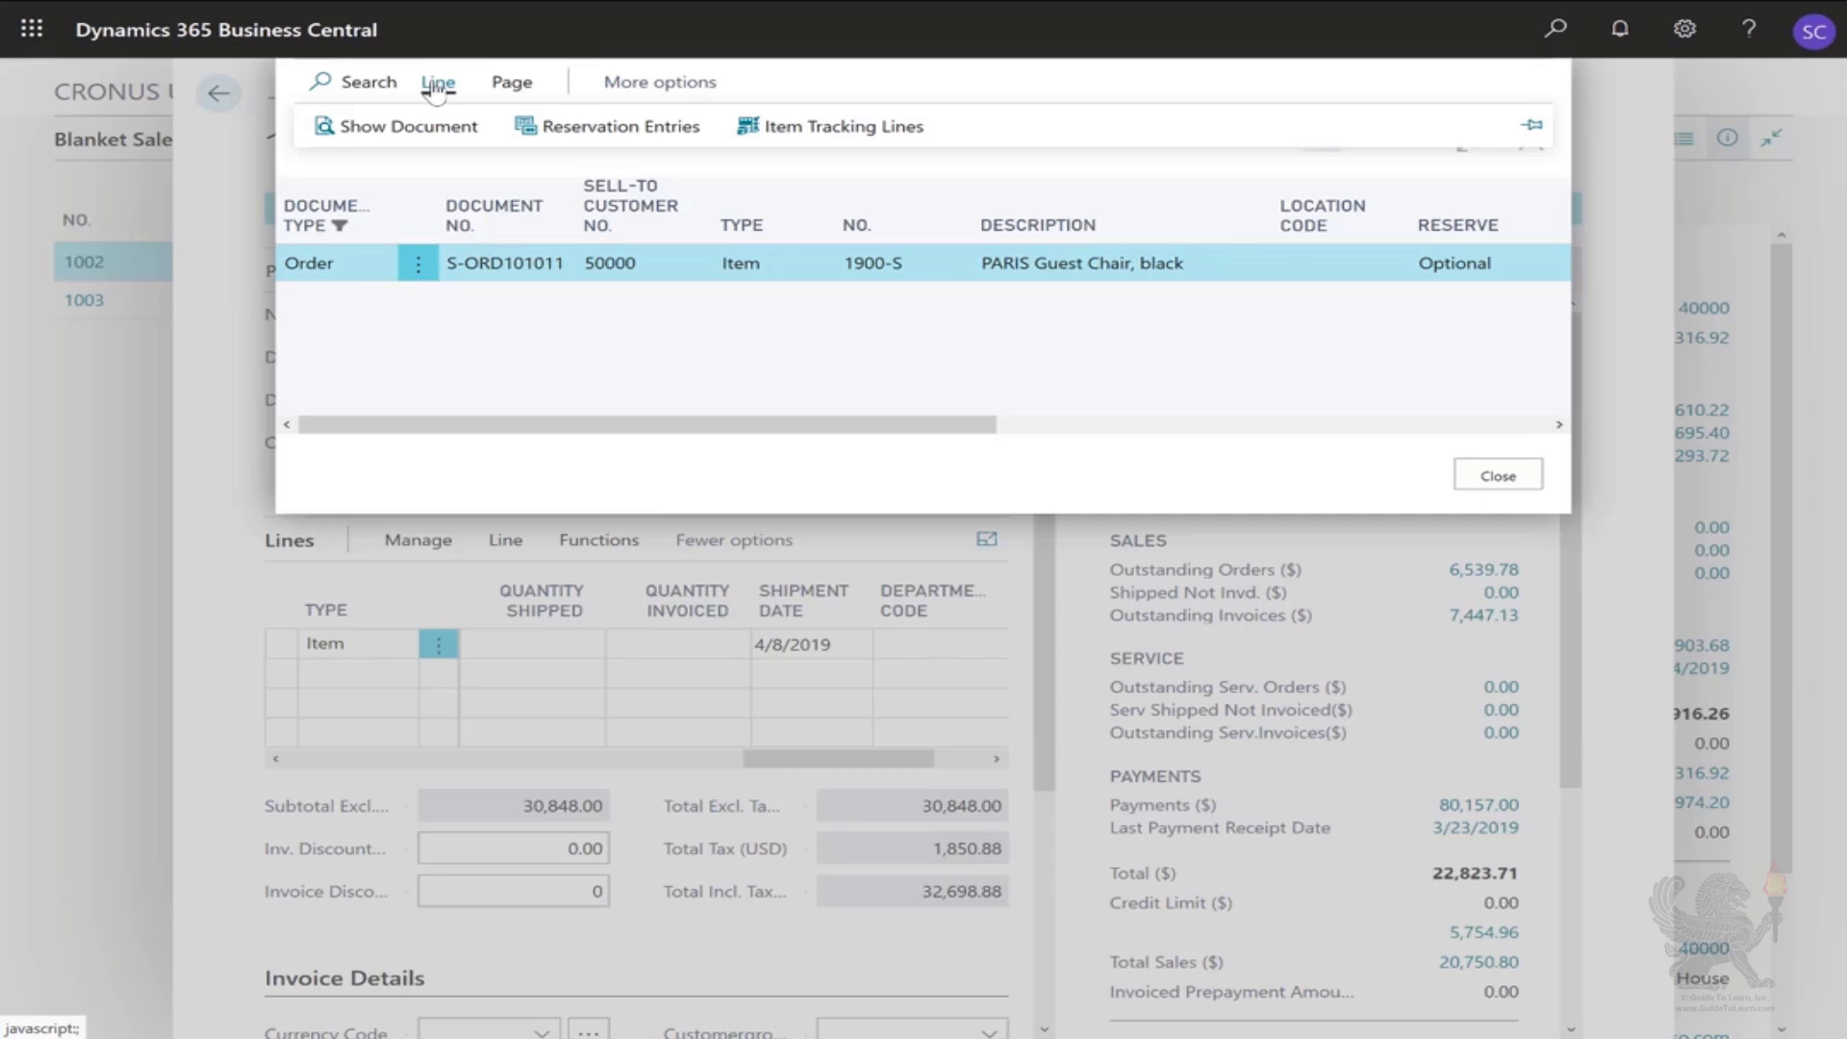
{"action": "left_click", "coordinate": [412, 129]}
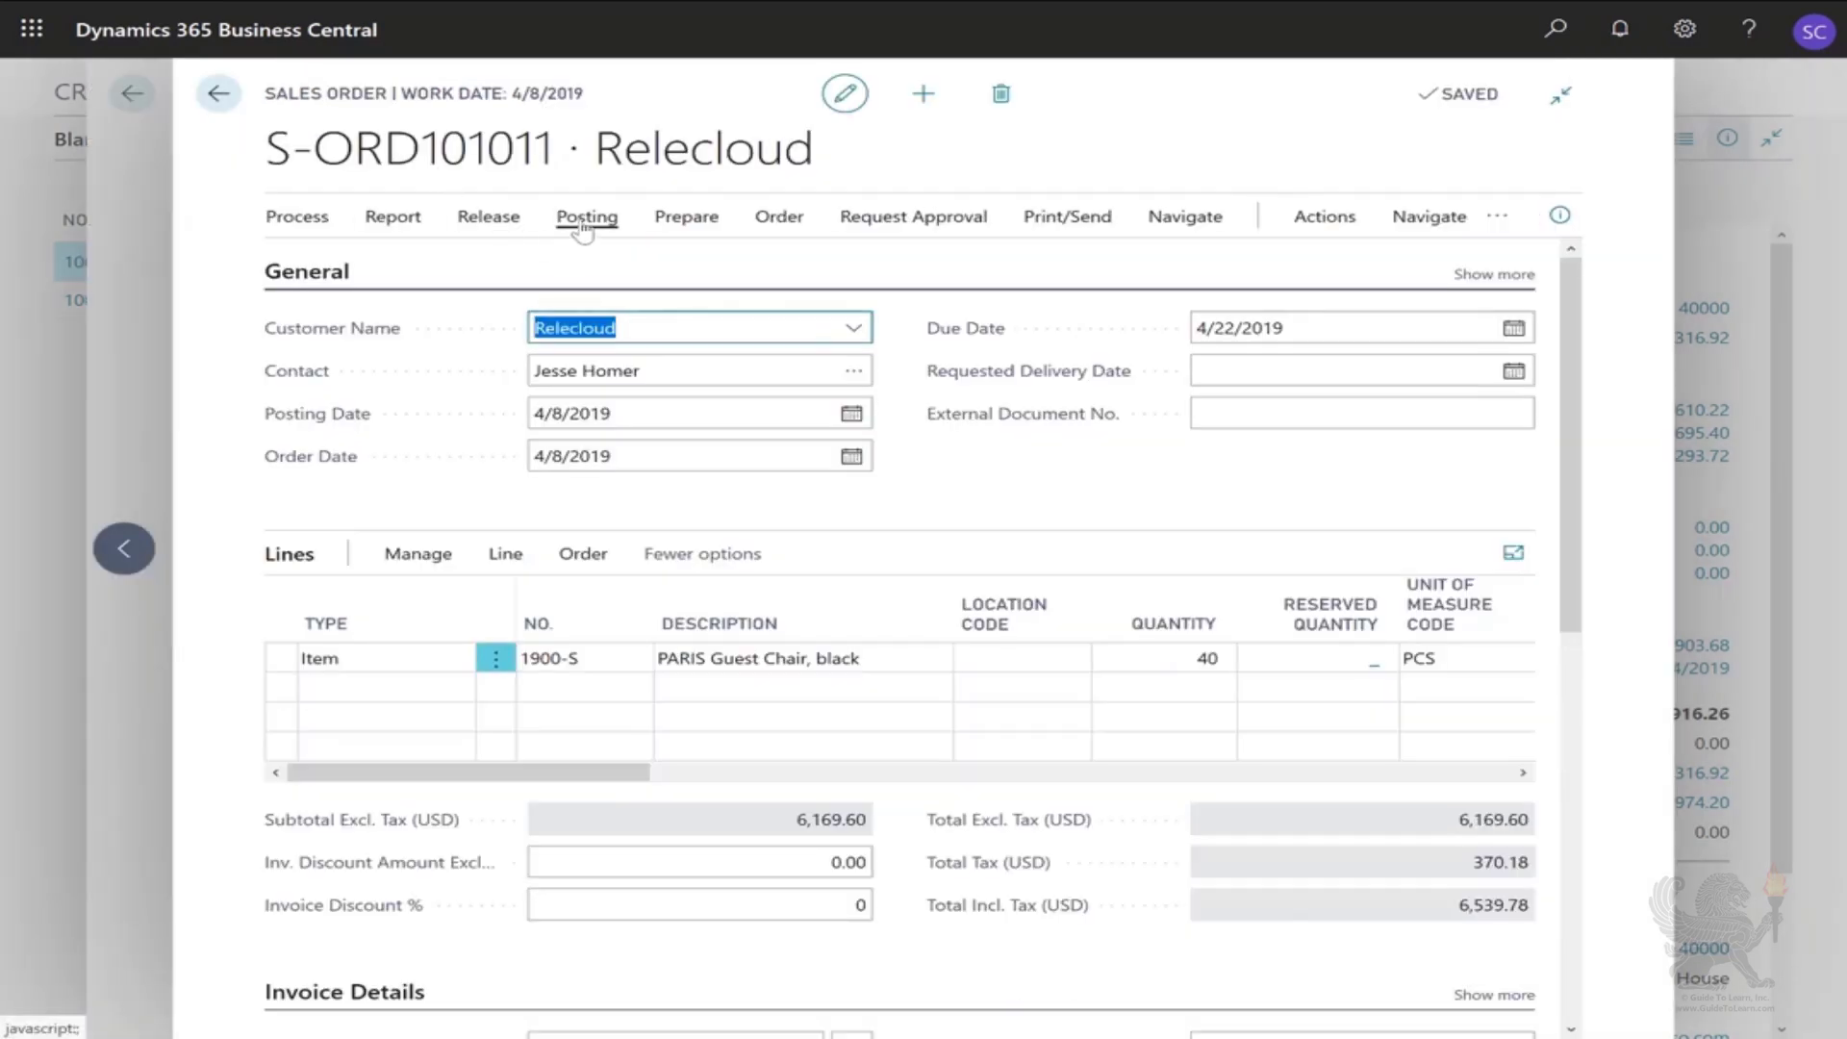
- Post the sales order with the Ship option and return to the blanket order line's Qty. to Ship and Quantity Shipped columns
{"action": "left_click", "coordinate": [584, 227]}
{"action": "left_click", "coordinate": [332, 261]}
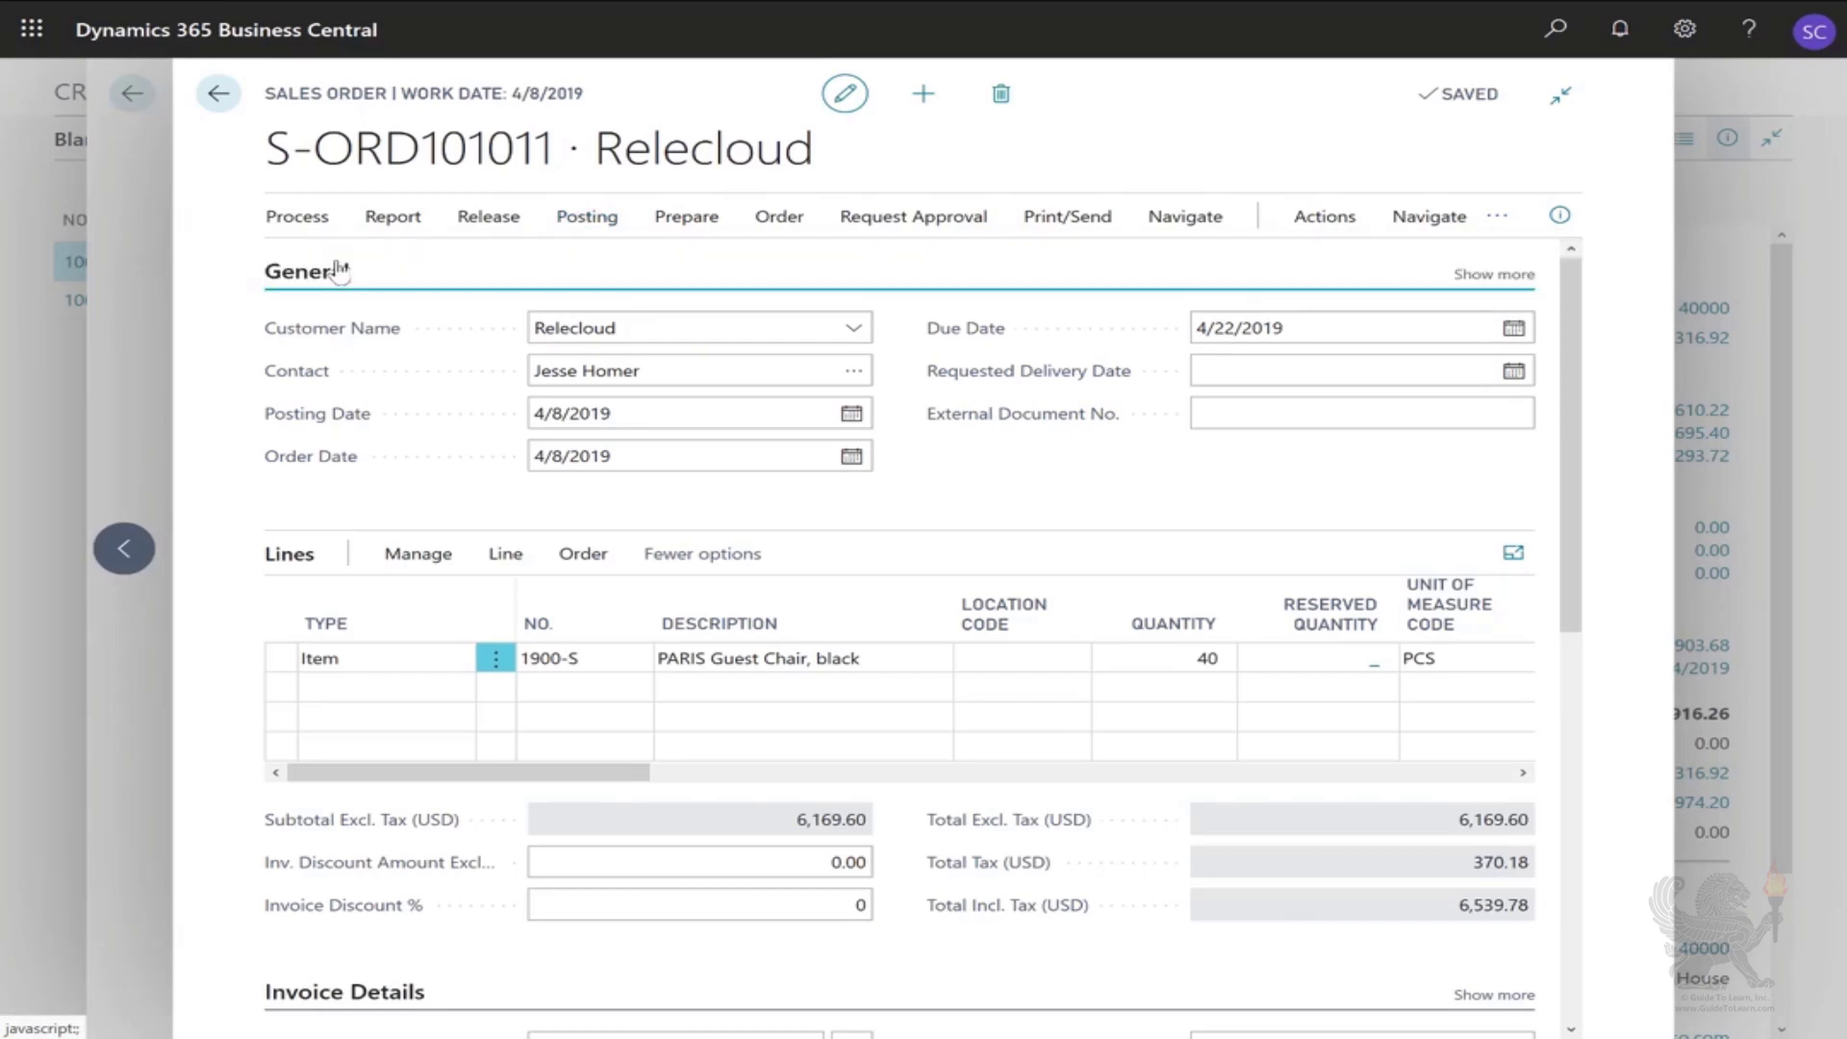
{"action": "left_click", "coordinate": [676, 469]}
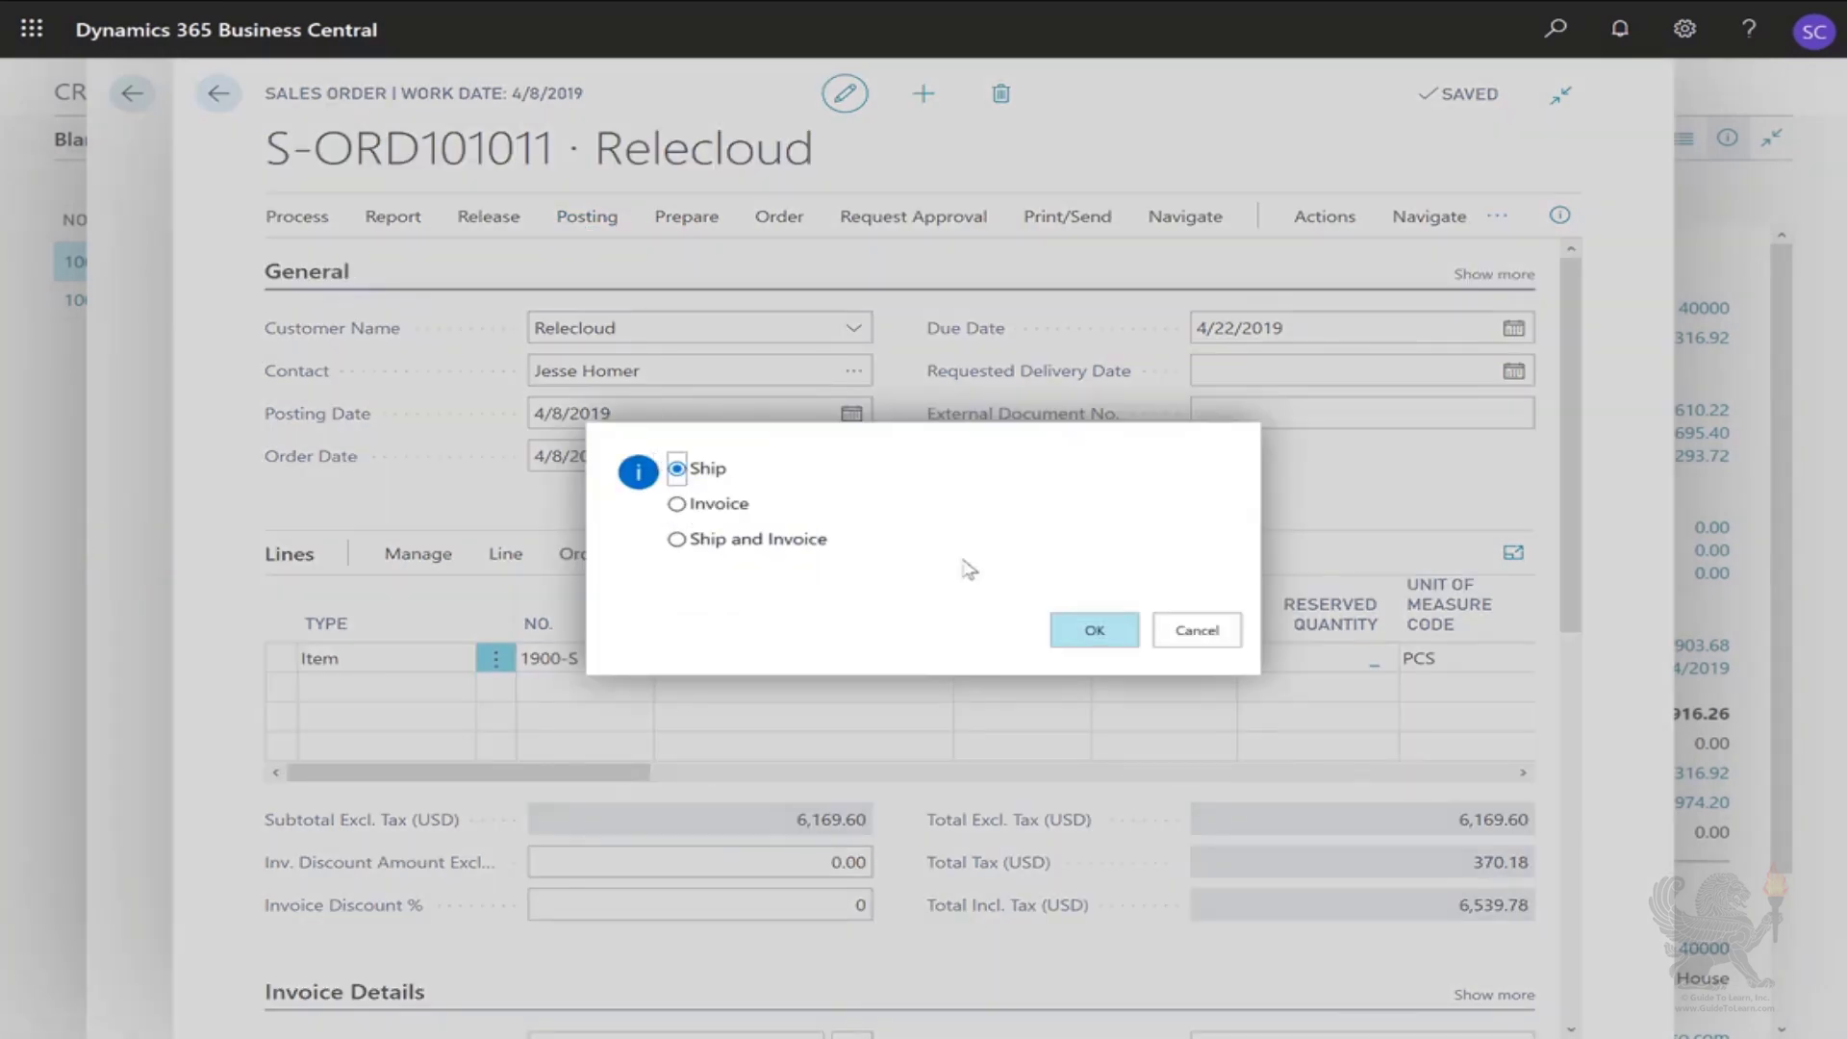
{"action": "left_click", "coordinate": [1095, 637]}
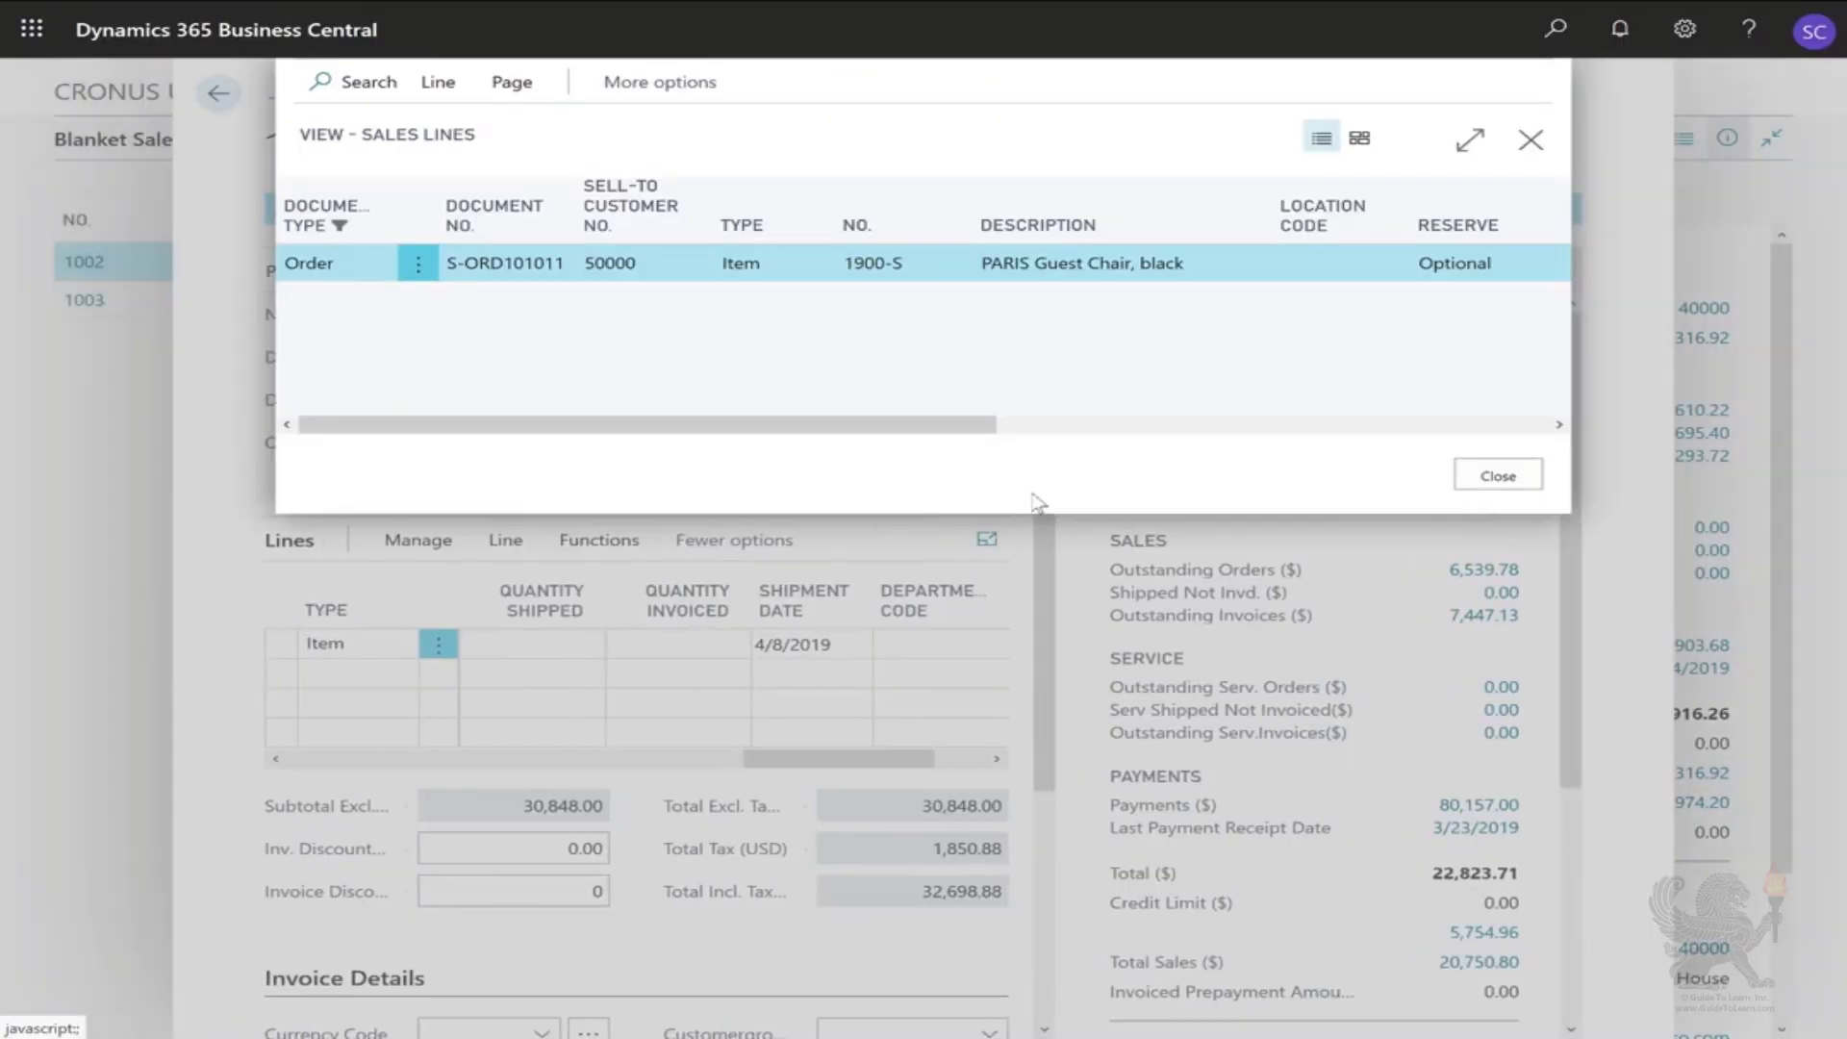
{"action": "key", "text": "Escape"}
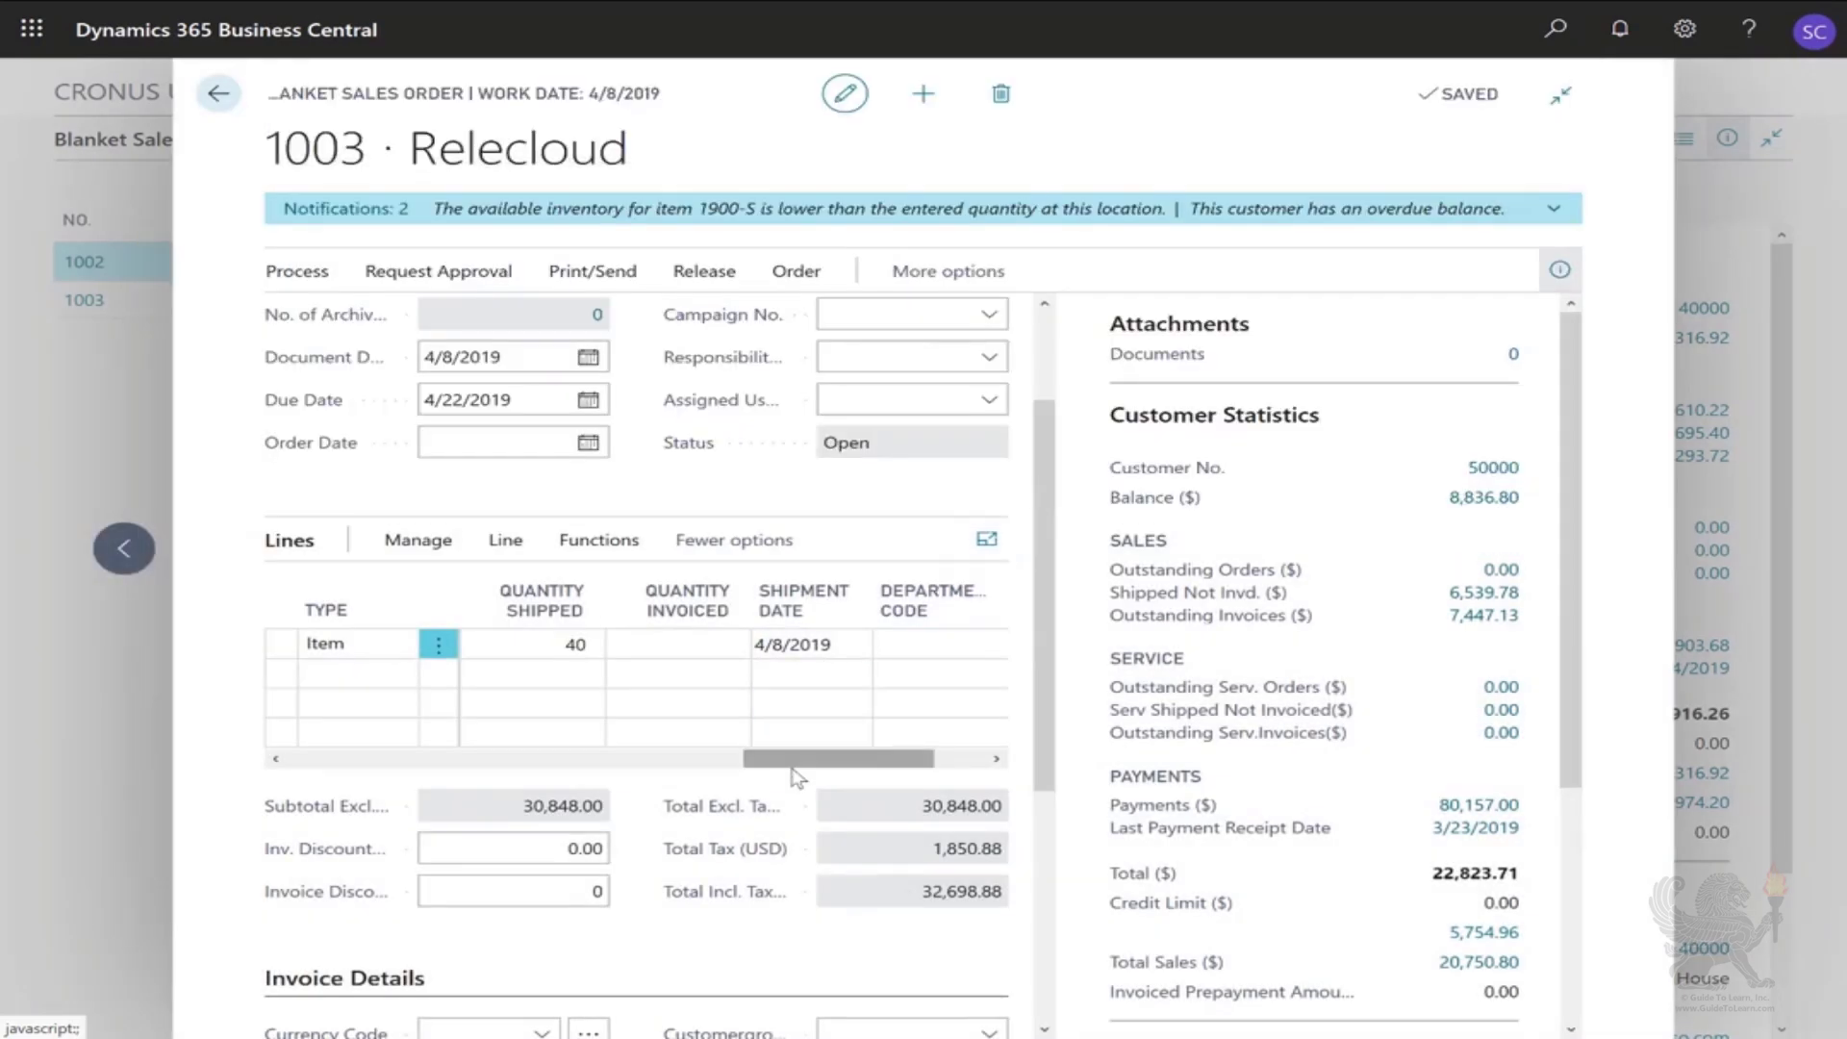
{"action": "left_click_drag", "start_coordinate": [741, 762], "coordinate": [710, 763]}
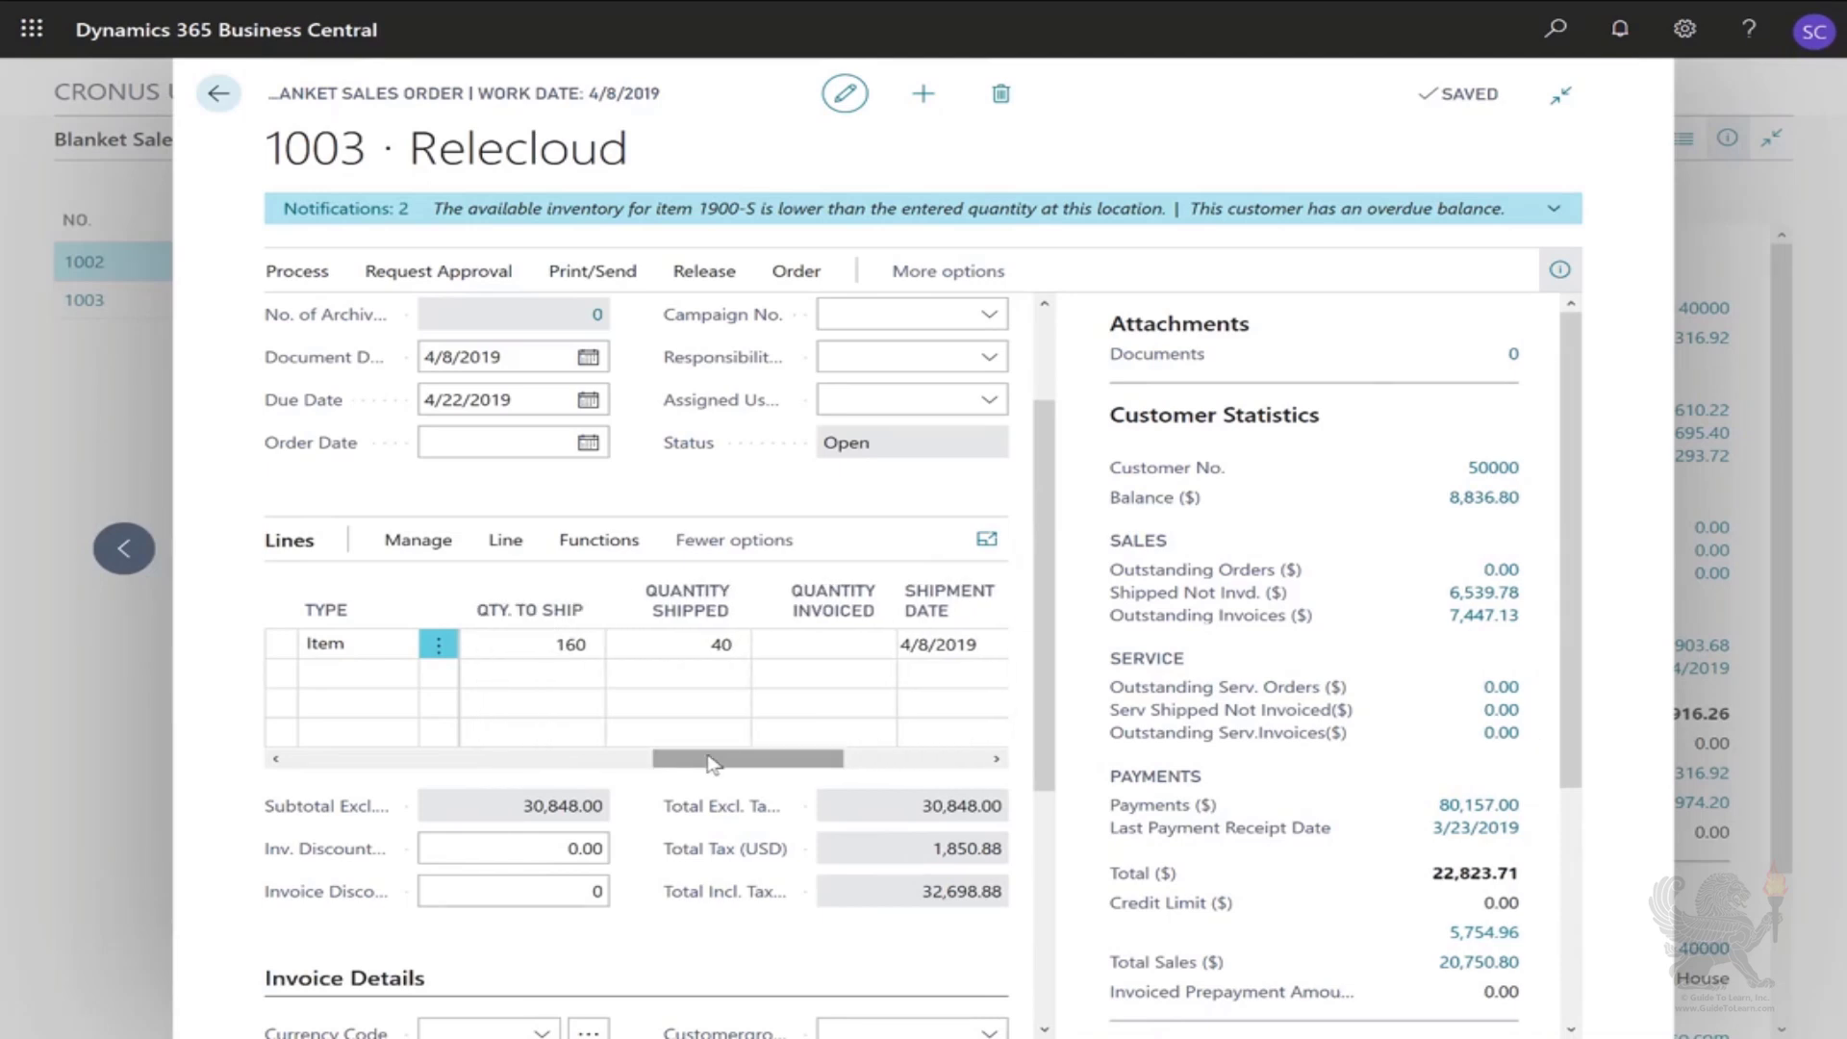